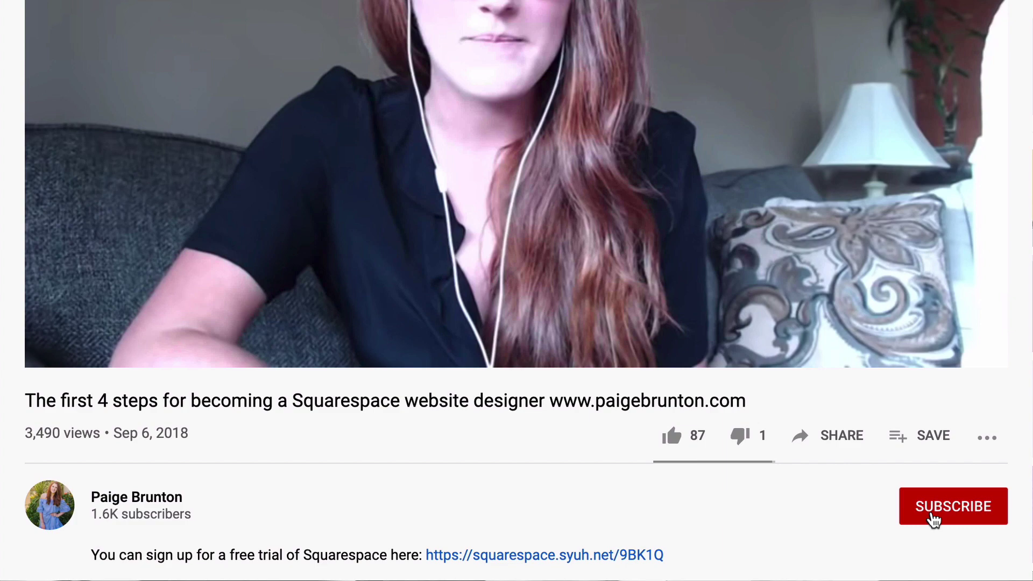
Subscribe to the tutorial video's YouTube channel with the red Subscribe button.
left_click(953, 507)
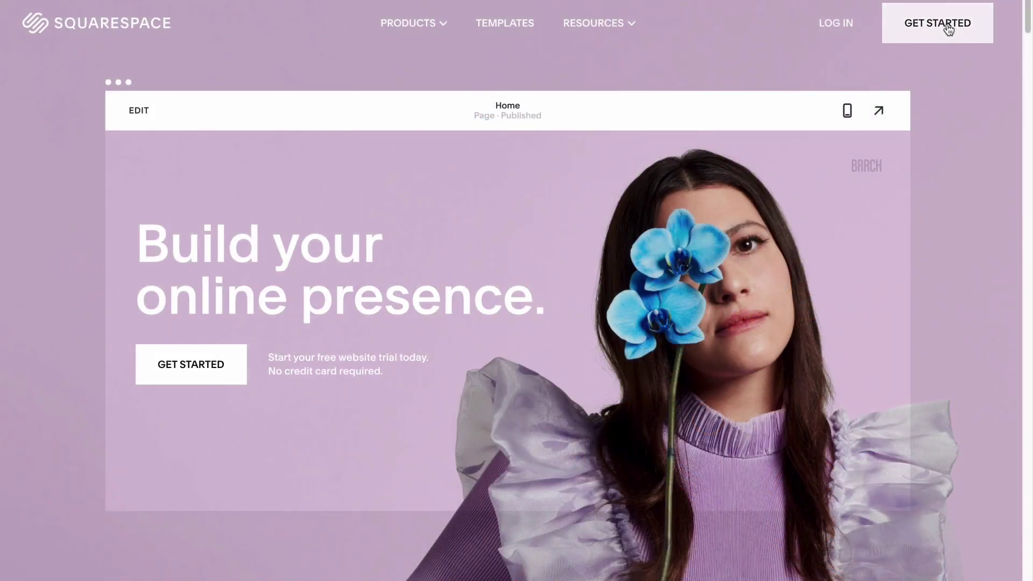
Open Get Started and browse the template gallery's Popular Designs down to the footer.
left_click(935, 24)
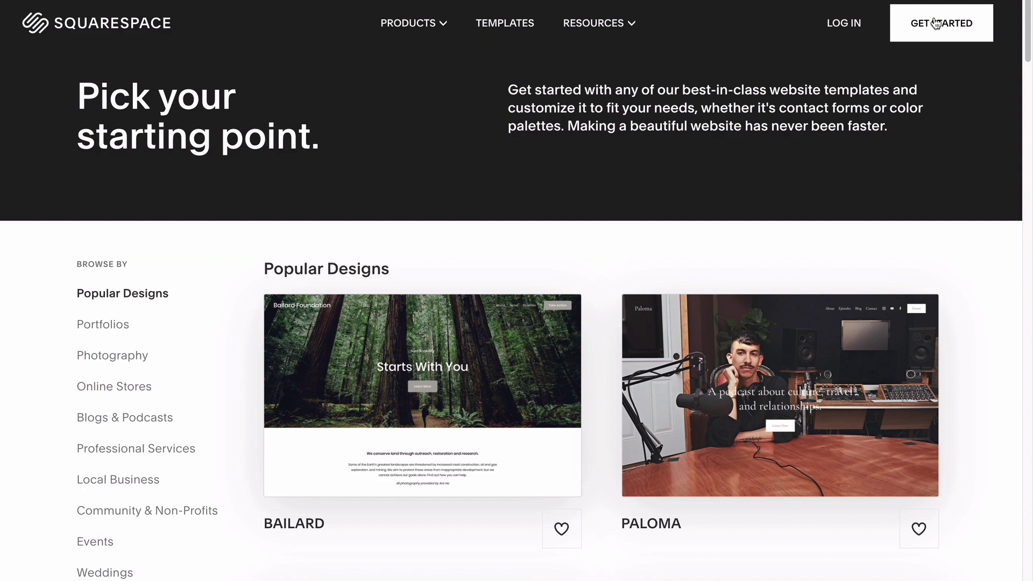
scroll(902, 99, "down", 10)
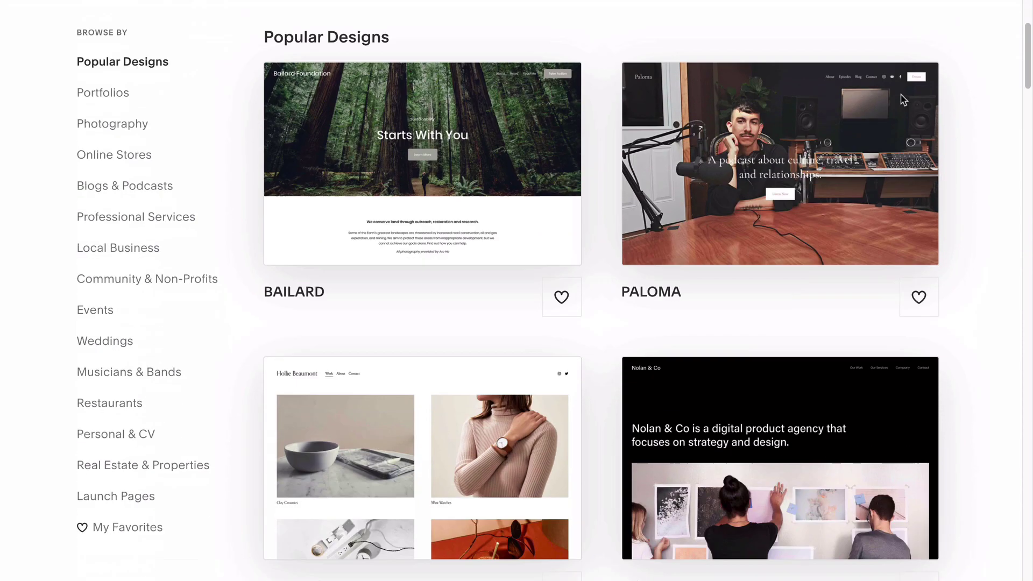
scroll(968, 106, "down", 9)
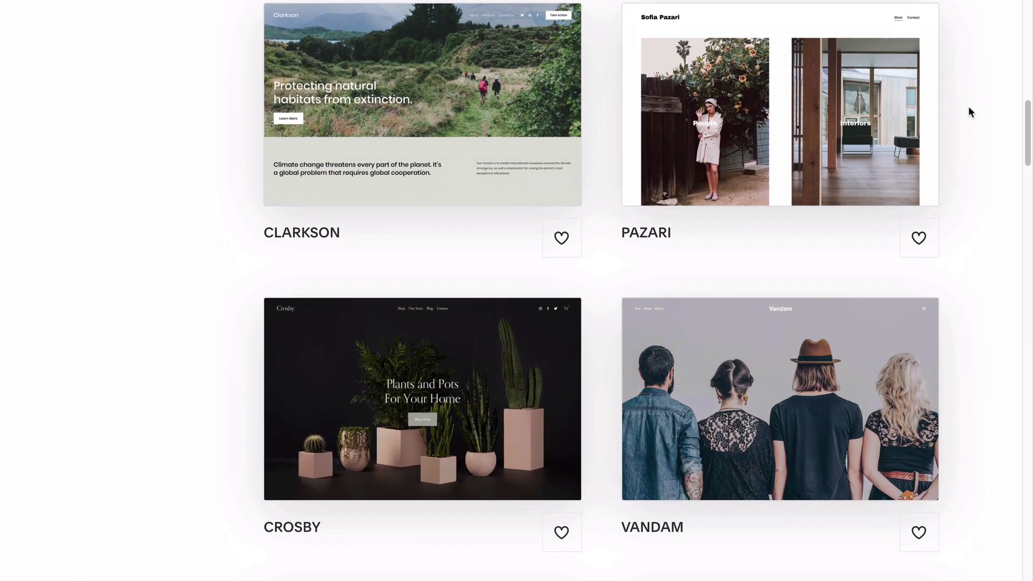
scroll(968, 108, "down", 15)
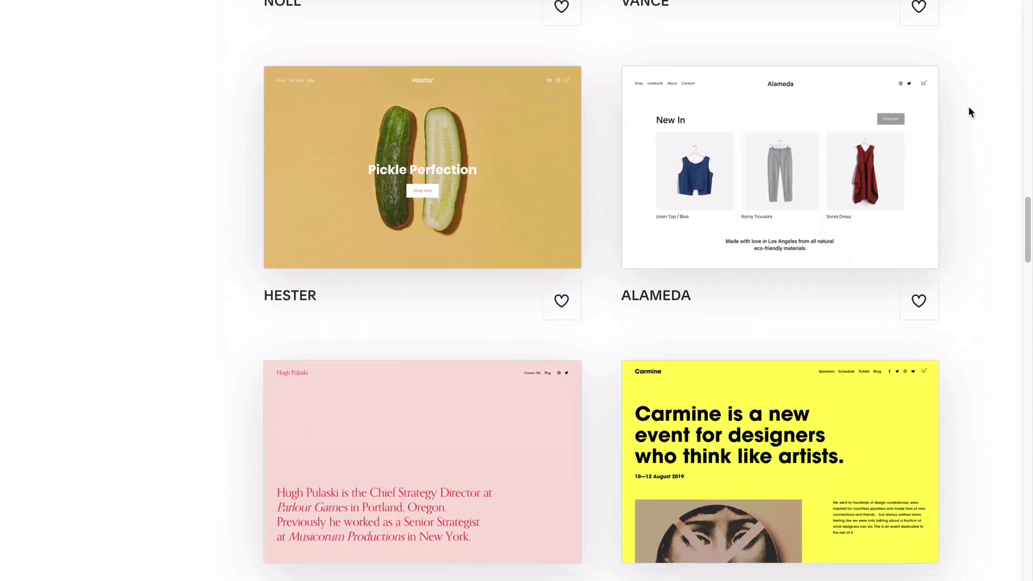
scroll(968, 112, "down", 16)
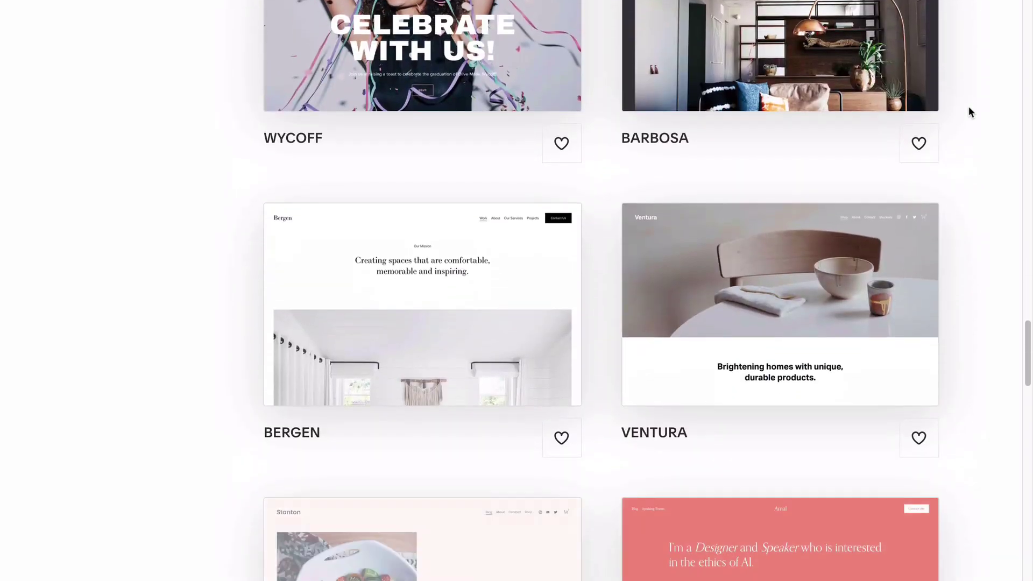
scroll(970, 111, "down", 17)
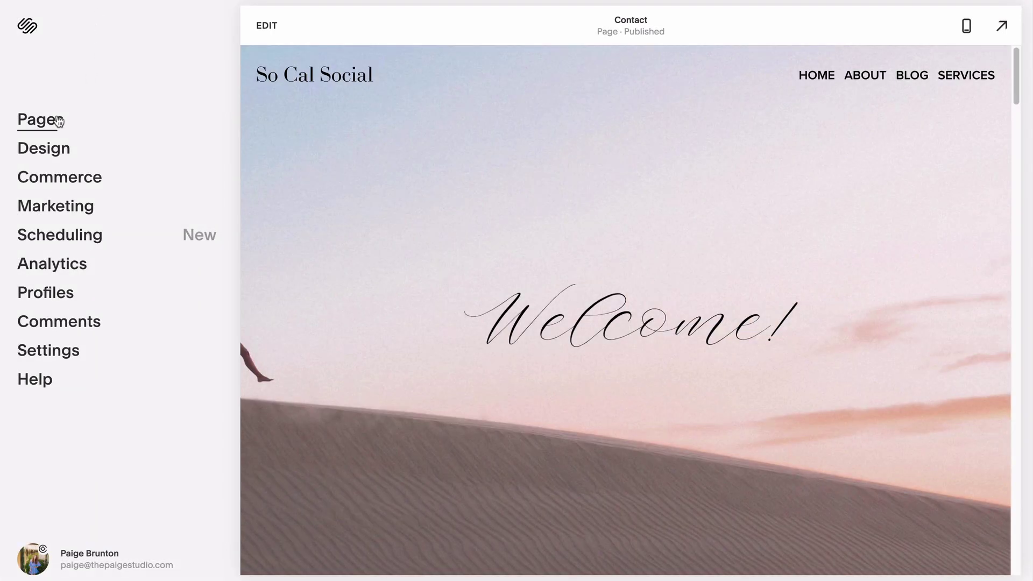
Add a new Store page to the Not Linked section of Pages.
left_click(59, 121)
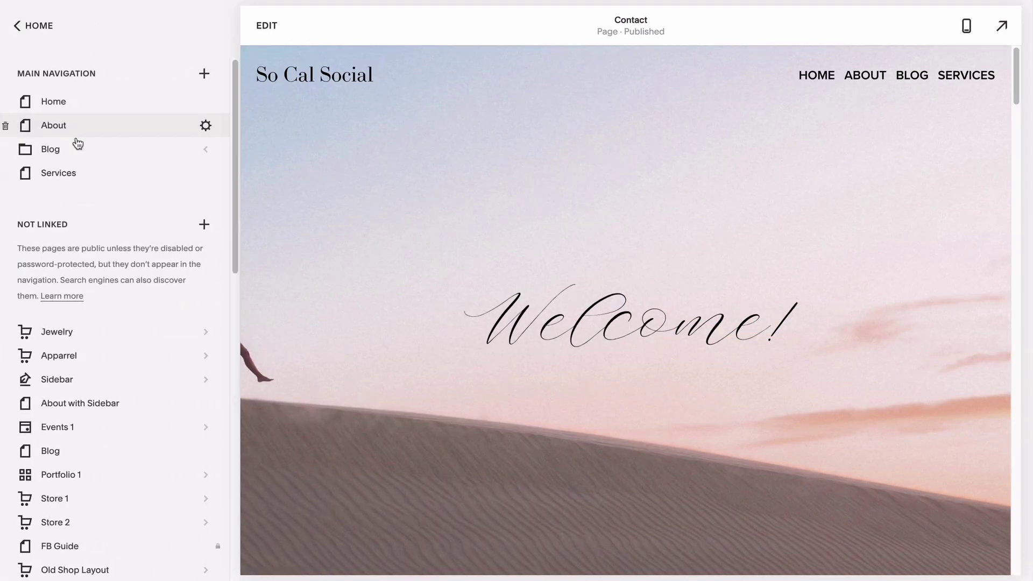
left_click(205, 226)
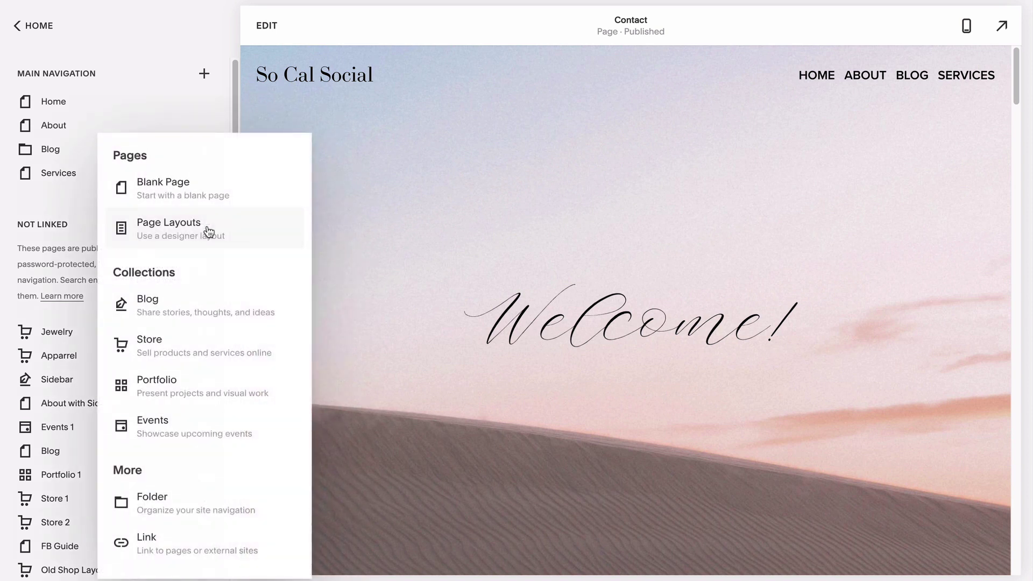
left_click(194, 346)
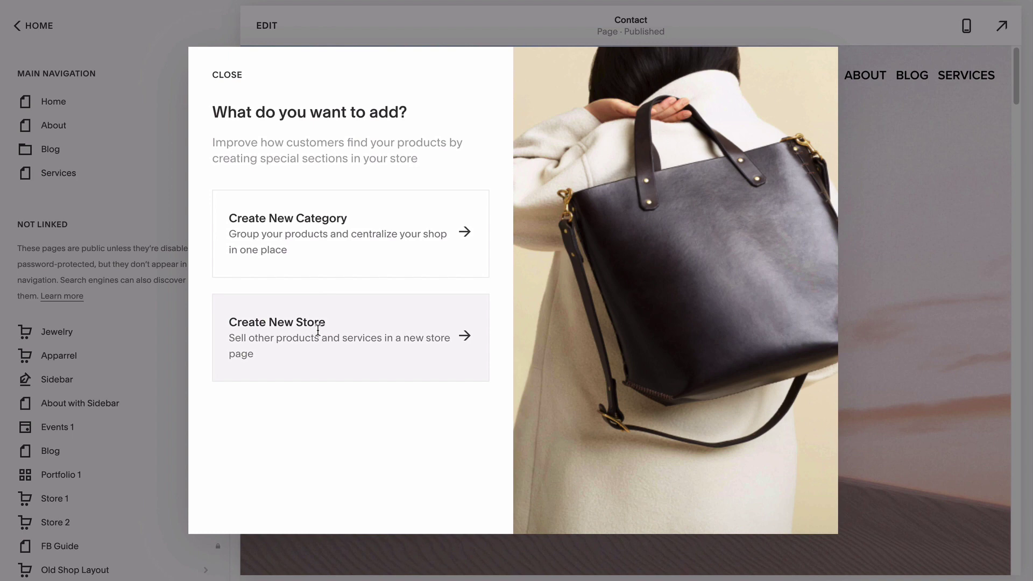
left_click(318, 330)
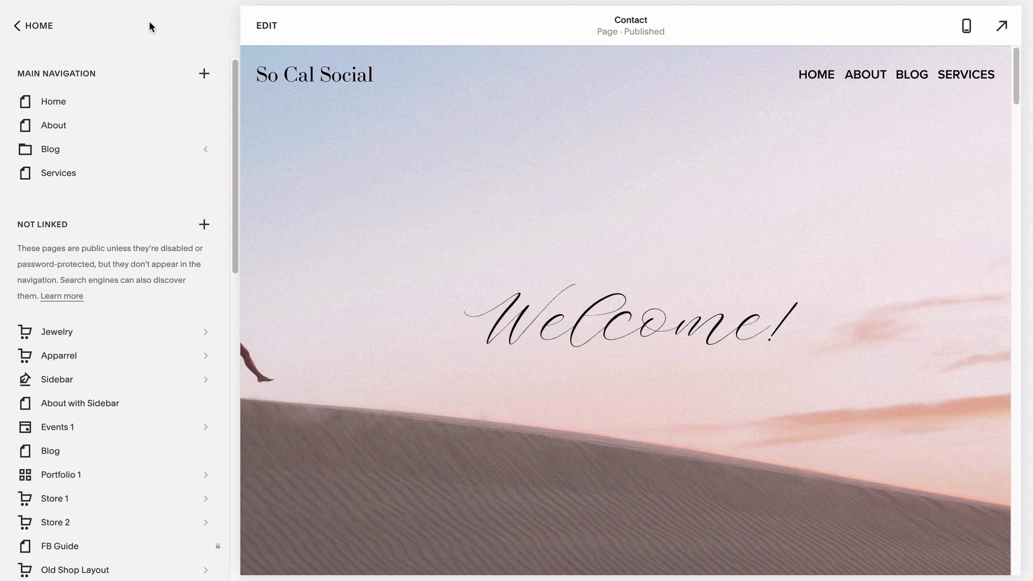
Open the Jewelry store page and scroll through its products.
left_click(115, 338)
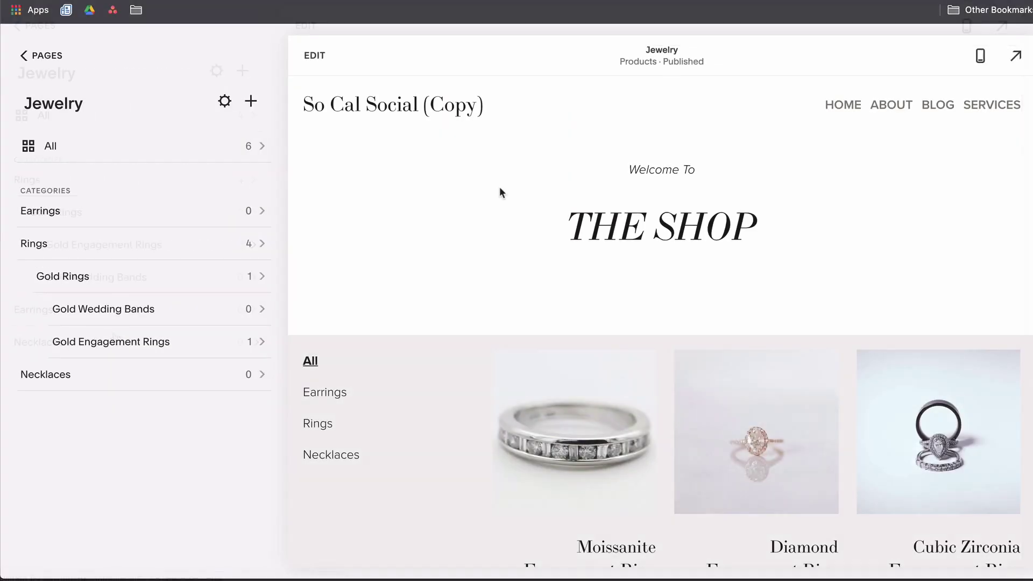
scroll(500, 189, "down", 5)
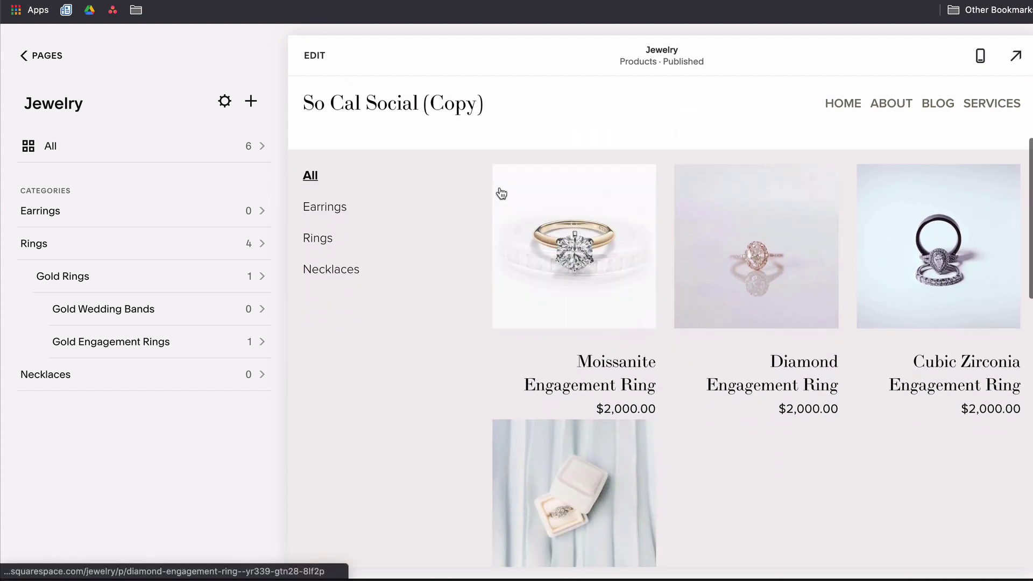
scroll(500, 189, "down", 4)
scroll(501, 191, "up", 10)
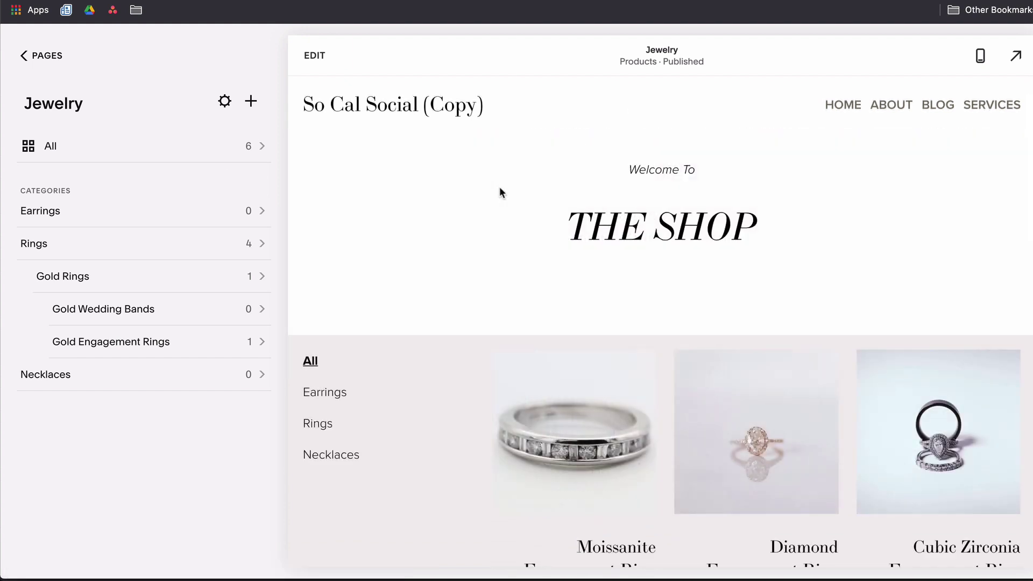
In page editing, insert a blank section above the Jewelry products.
left_click(318, 56)
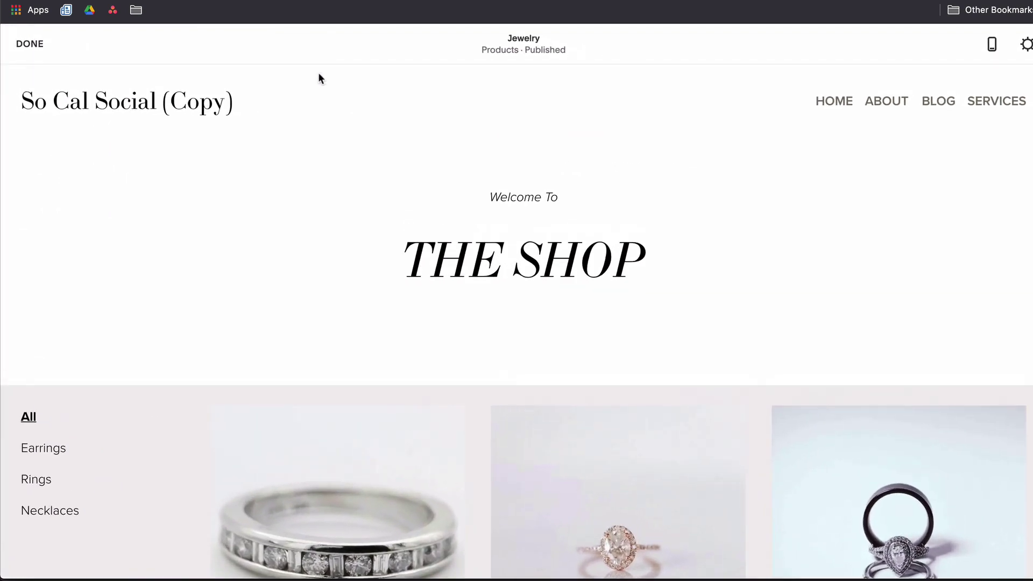
scroll(334, 255, "down", 2)
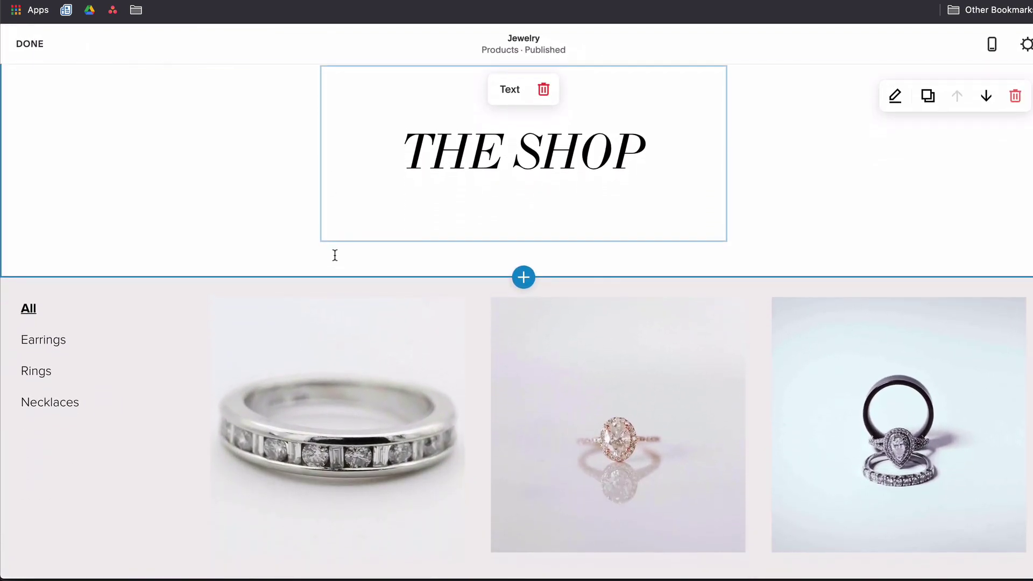
left_click(524, 274)
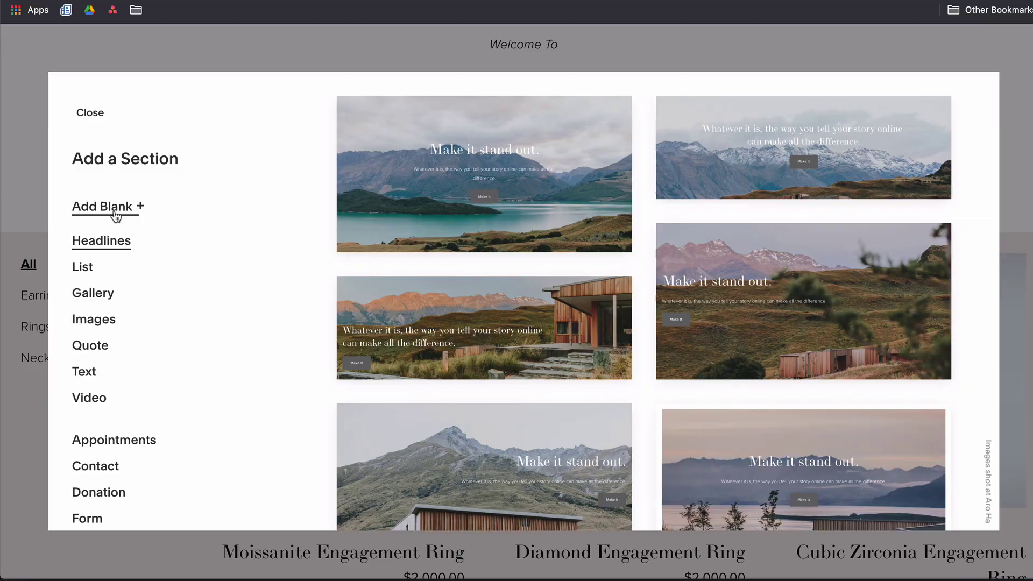
left_click(111, 209)
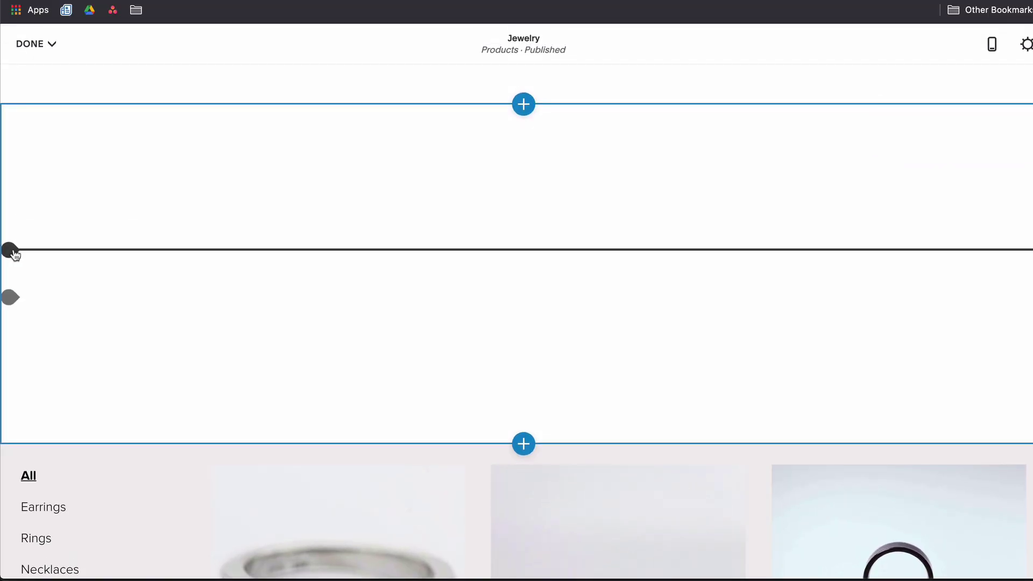
left_click(10, 250)
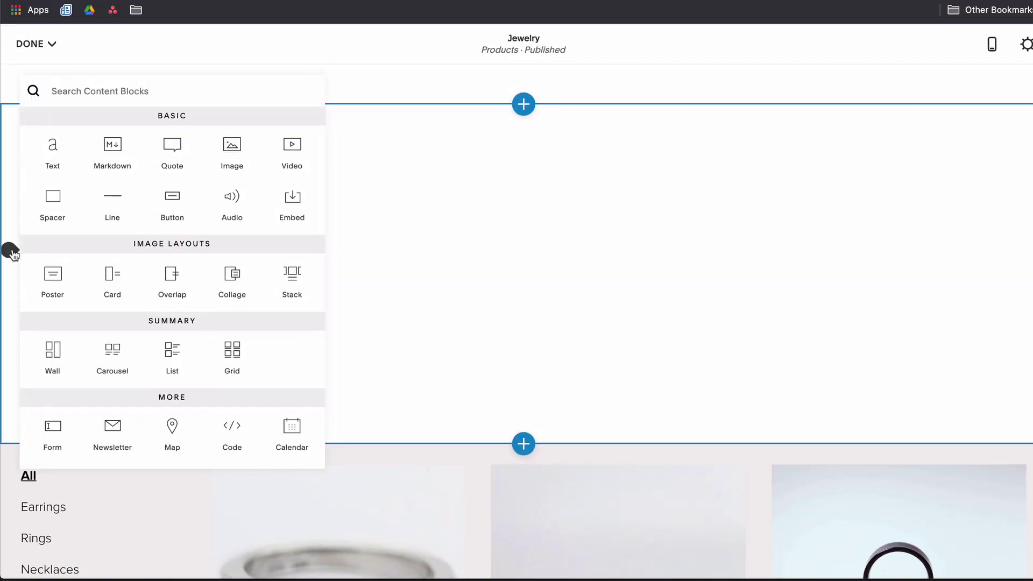
left_click(436, 208)
scroll(435, 208, "down", 2)
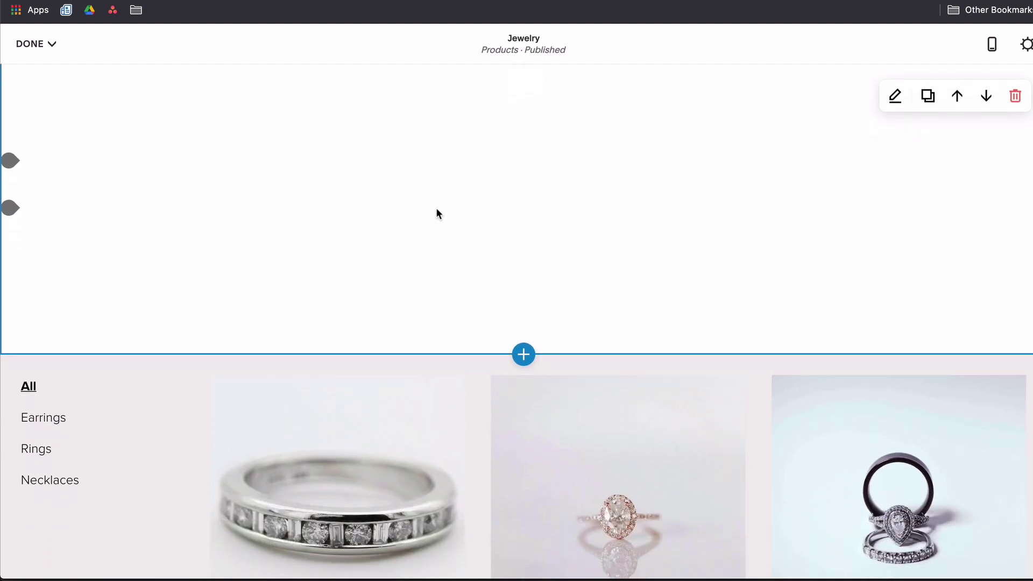
scroll(435, 214, "down", 6)
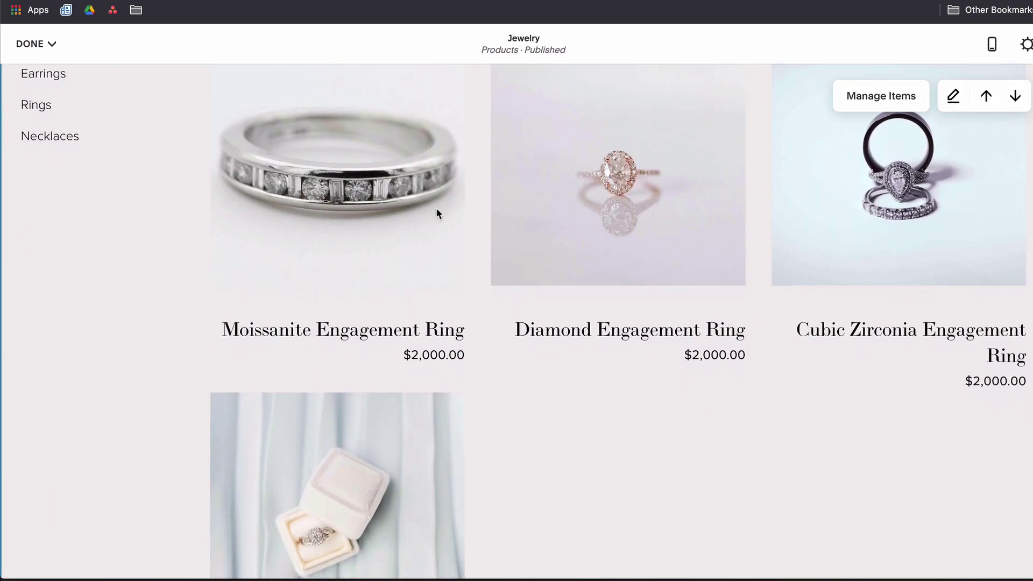
scroll(437, 213, "down", 3)
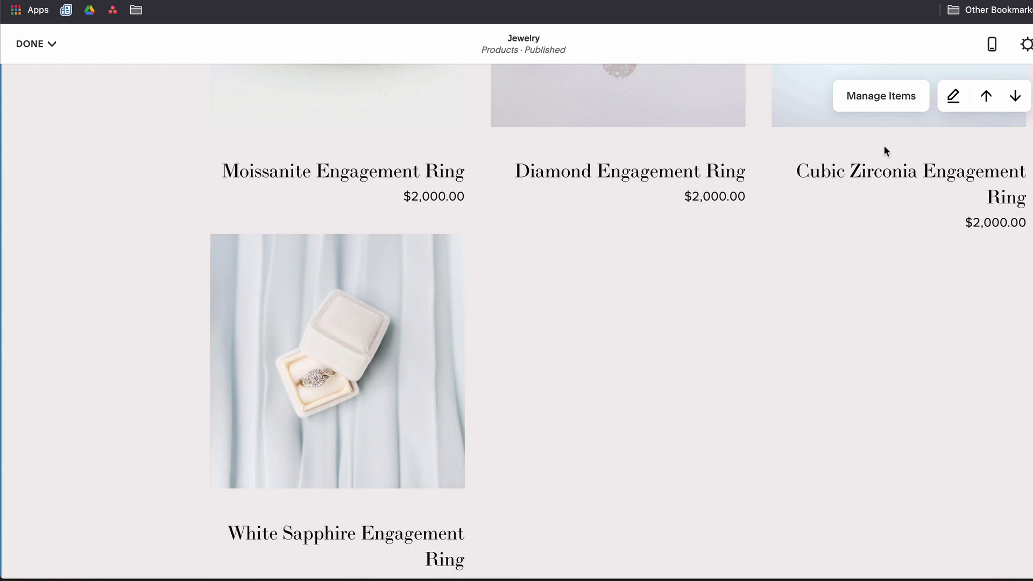
Review the product section's Format options, then exit page editing.
left_click(954, 98)
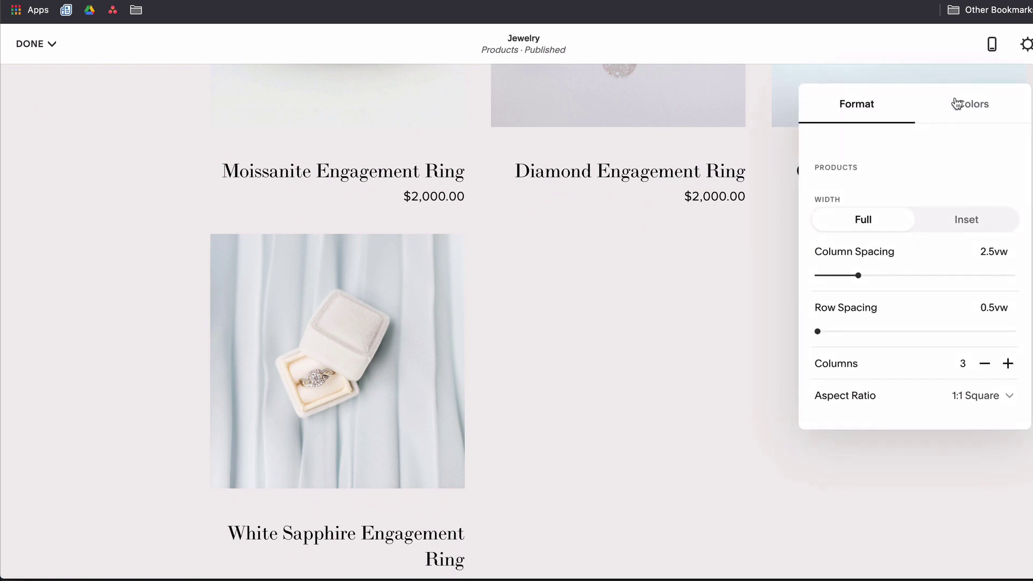
scroll(914, 181, "down", 5)
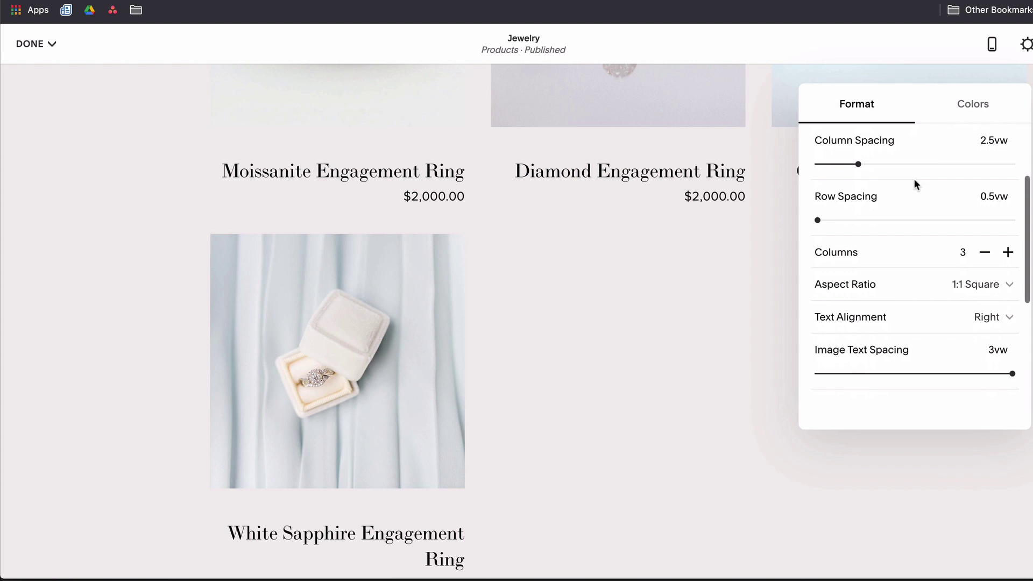
scroll(913, 179, "down", 7)
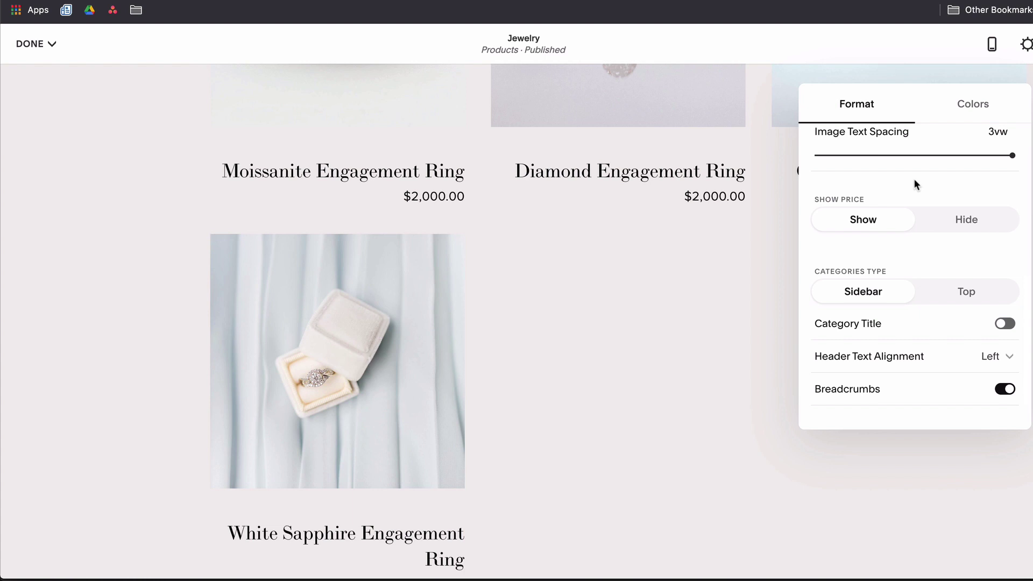
key("Escape")
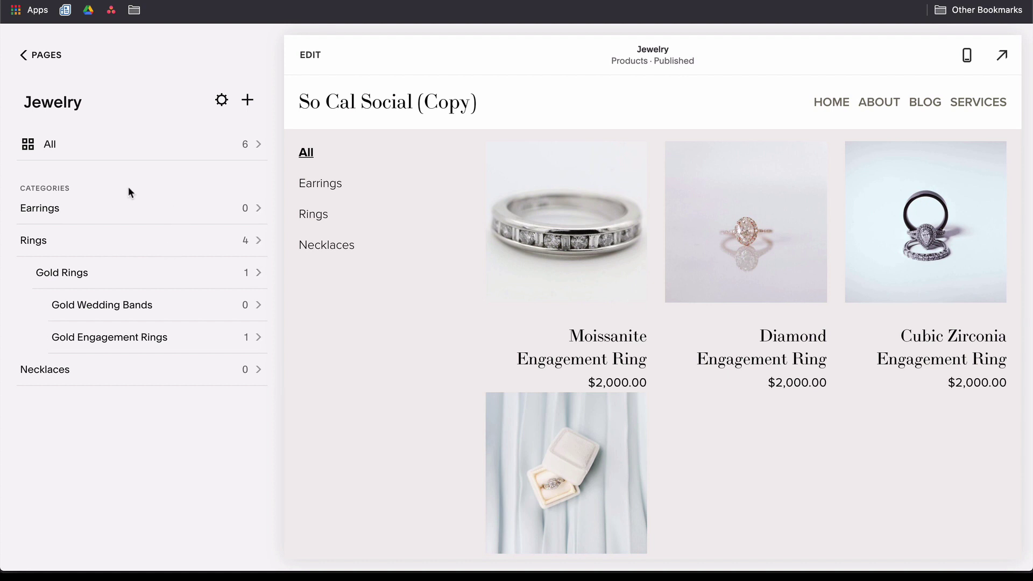
Open the Jewelry store's All products list and scroll through the ring items.
left_click(126, 156)
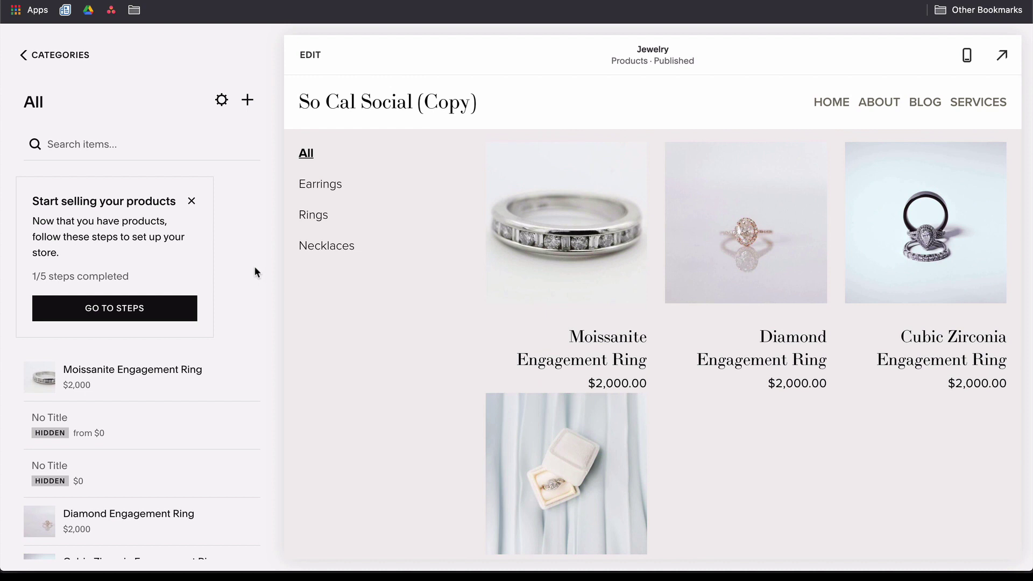
scroll(207, 426, "down", 3)
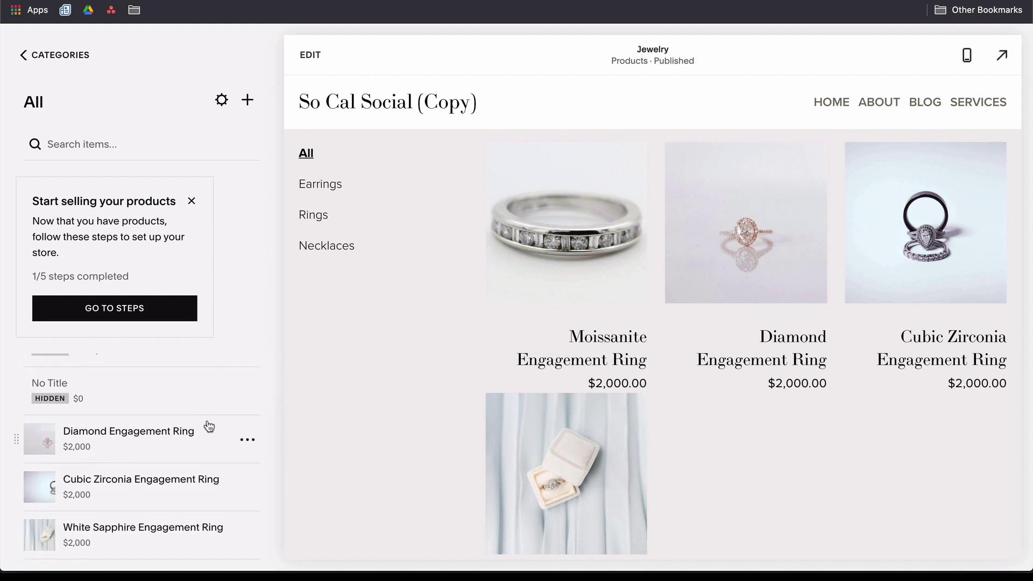
Review the Jewelry store's Categories, SEO, Social Image and Advanced settings, including Manage Tags.
left_click(222, 103)
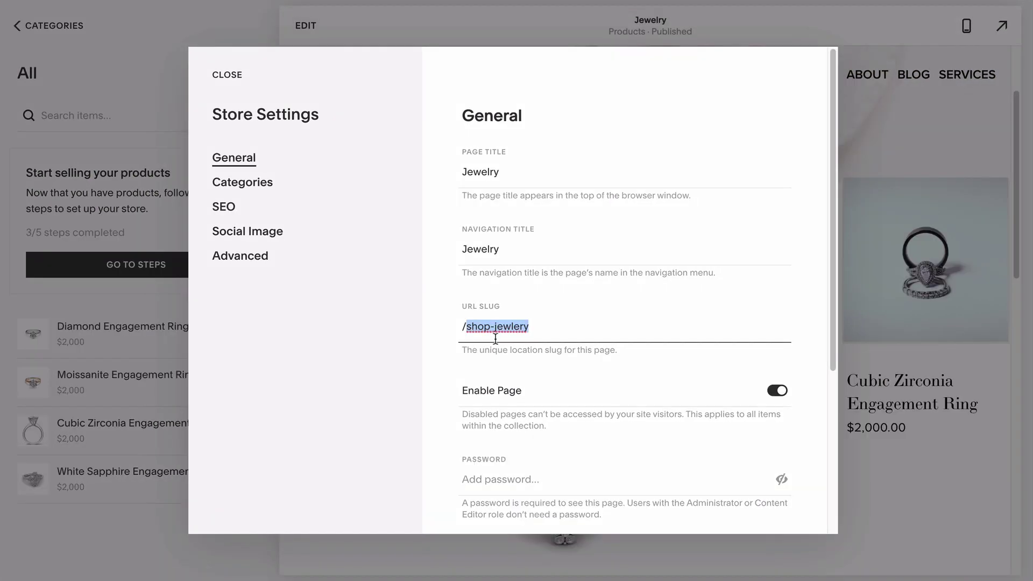
left_click(267, 185)
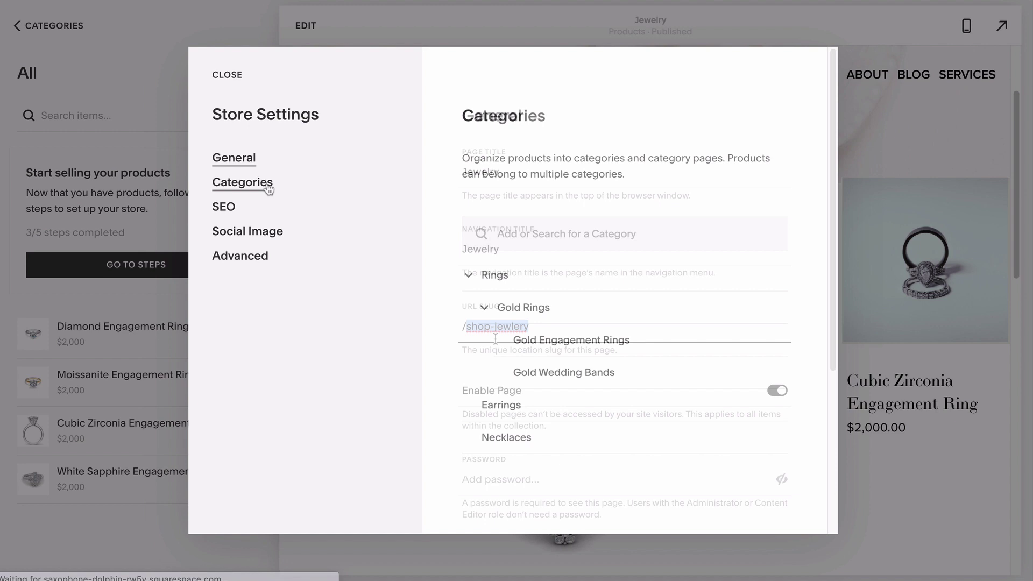
left_click(252, 216)
scroll(447, 232, "down", 1)
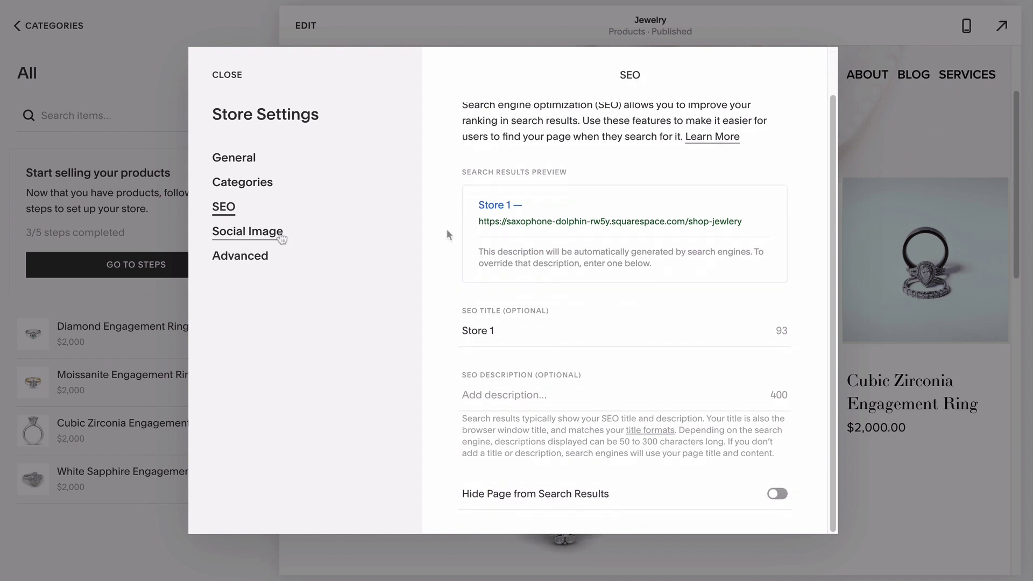
left_click(247, 236)
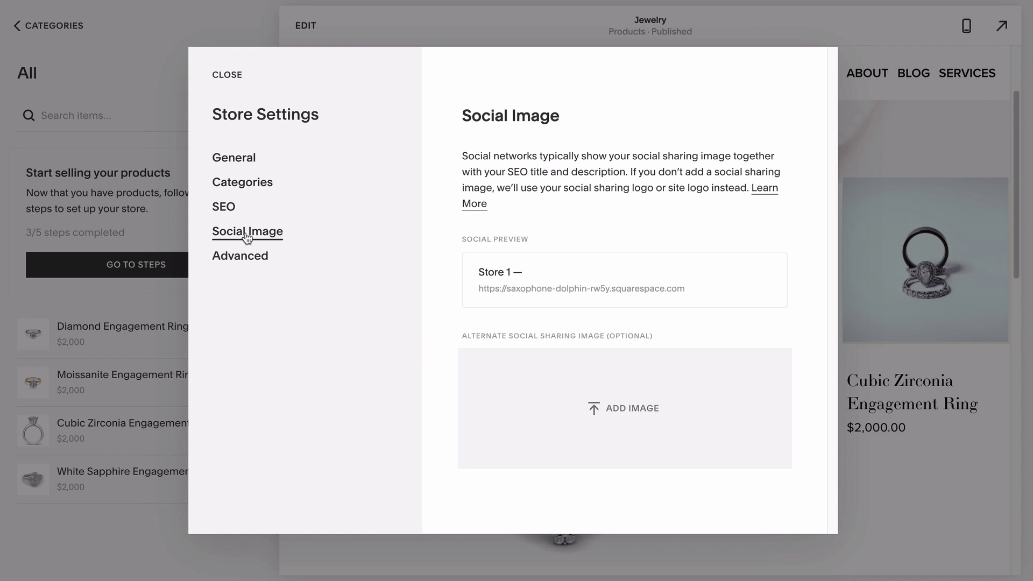
left_click(246, 264)
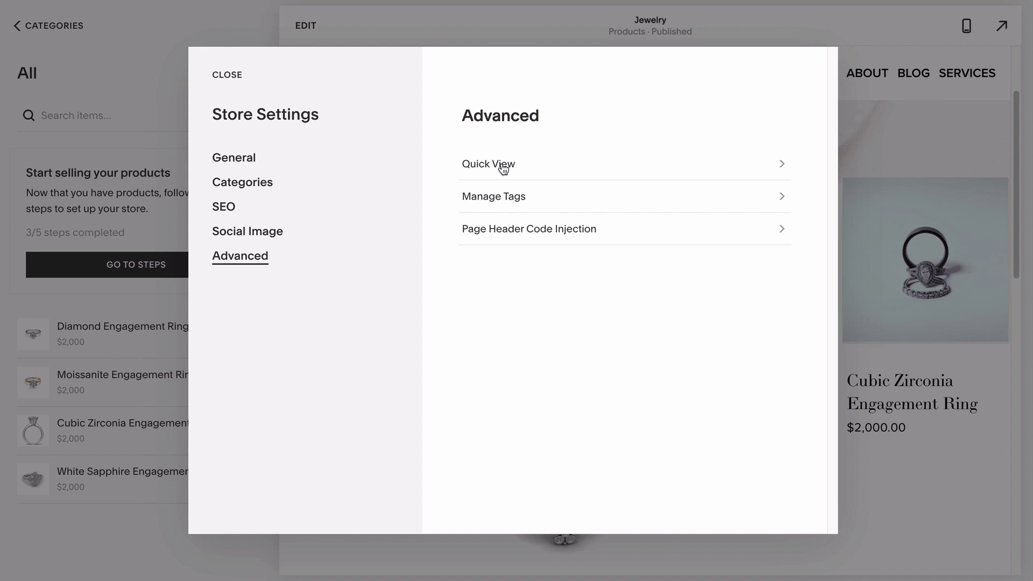
left_click(502, 200)
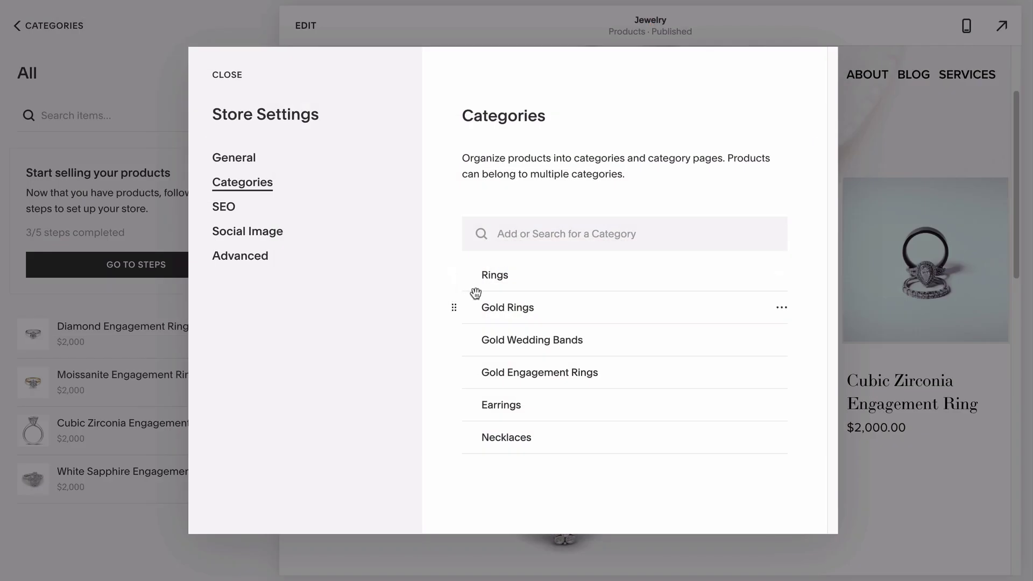
Nest Gold Rings under Rings and Gold Wedding Bands under Gold Rings, then check Manage Tags.
left_click_drag(489, 306, 490, 277)
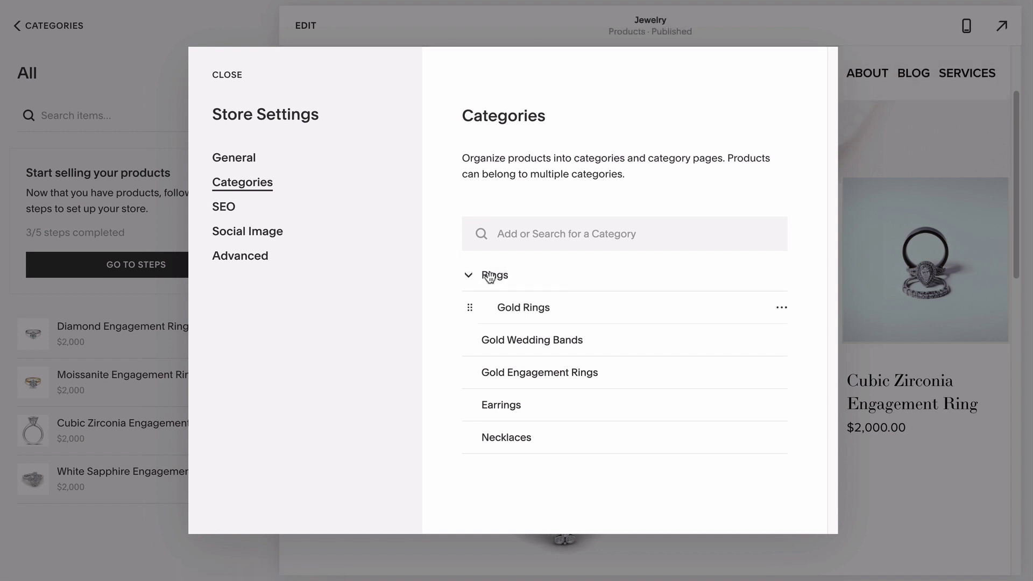
left_click_drag(498, 343, 534, 312)
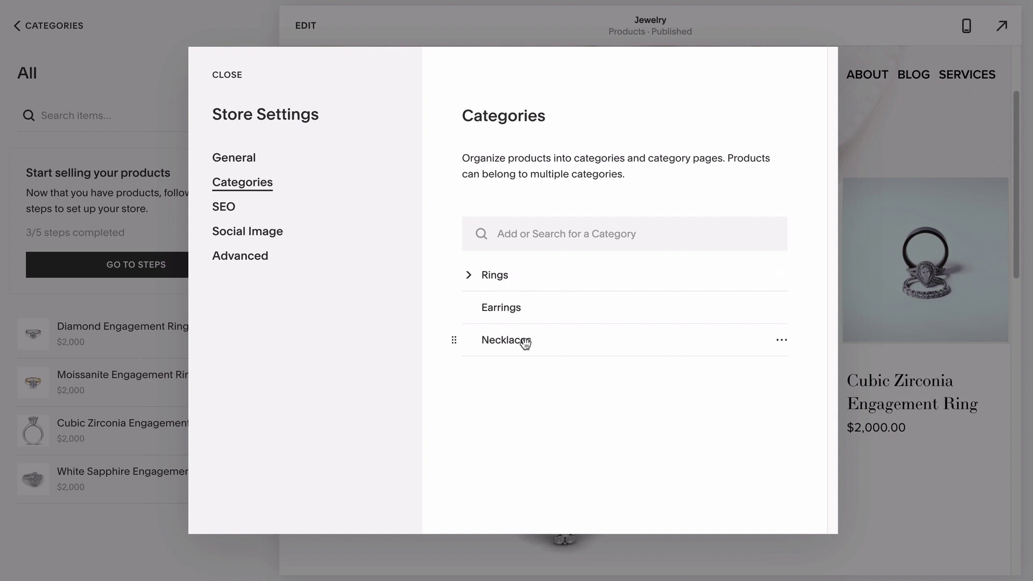
left_click(468, 275)
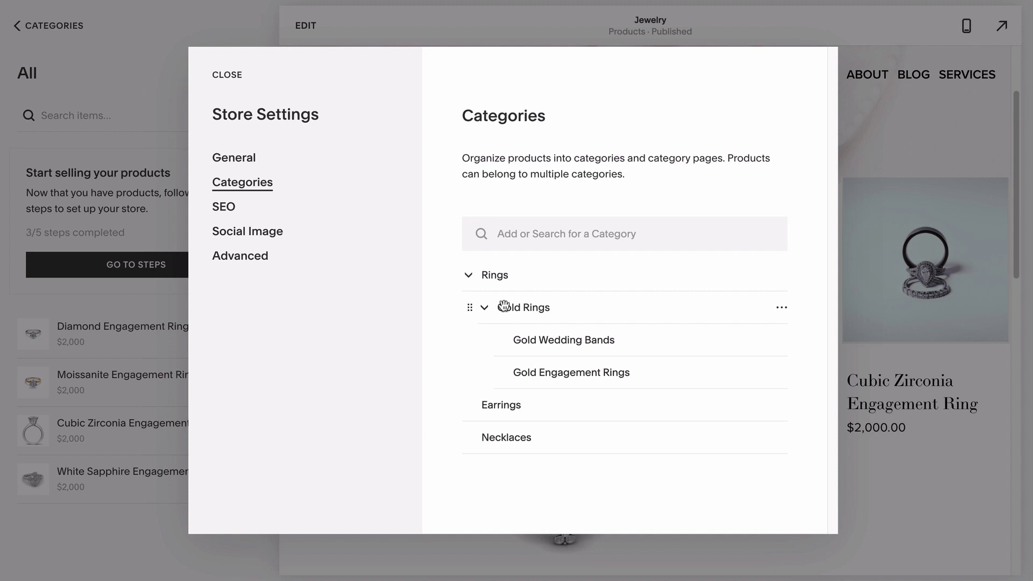
left_click(247, 255)
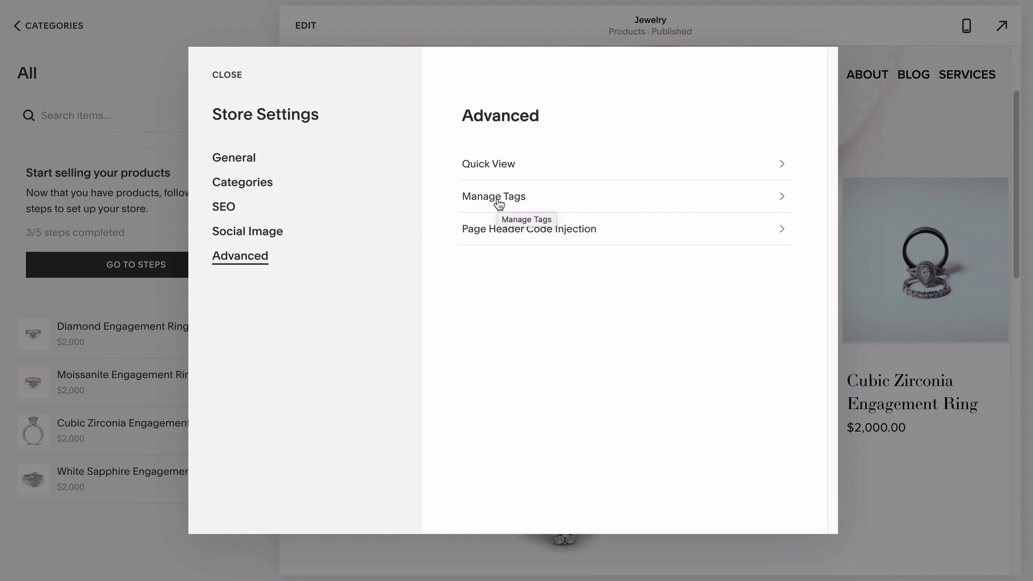
left_click(498, 199)
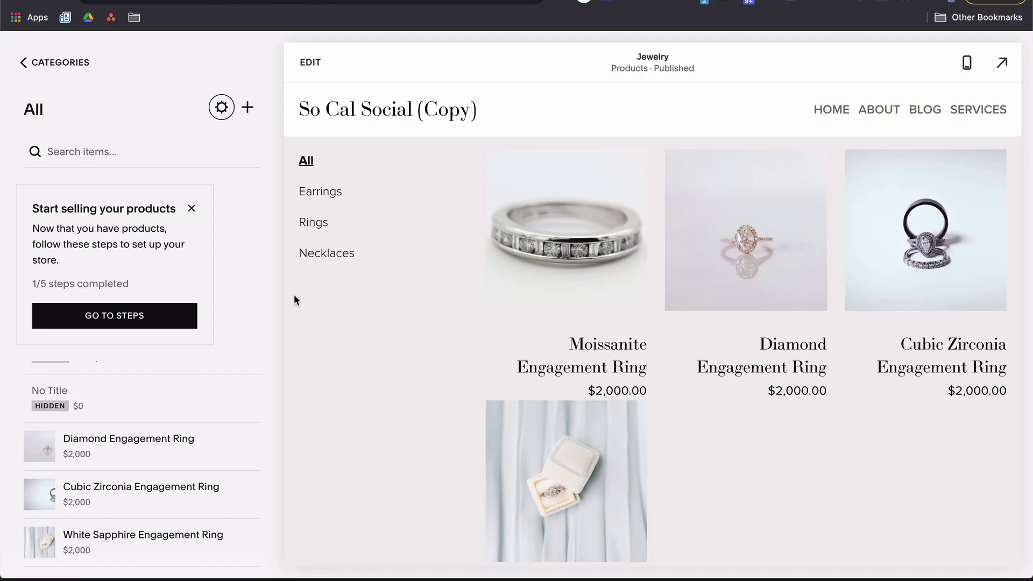
Browse the new-product types, then preview the Diamond Engagement Ring and its next photo.
left_click(247, 107)
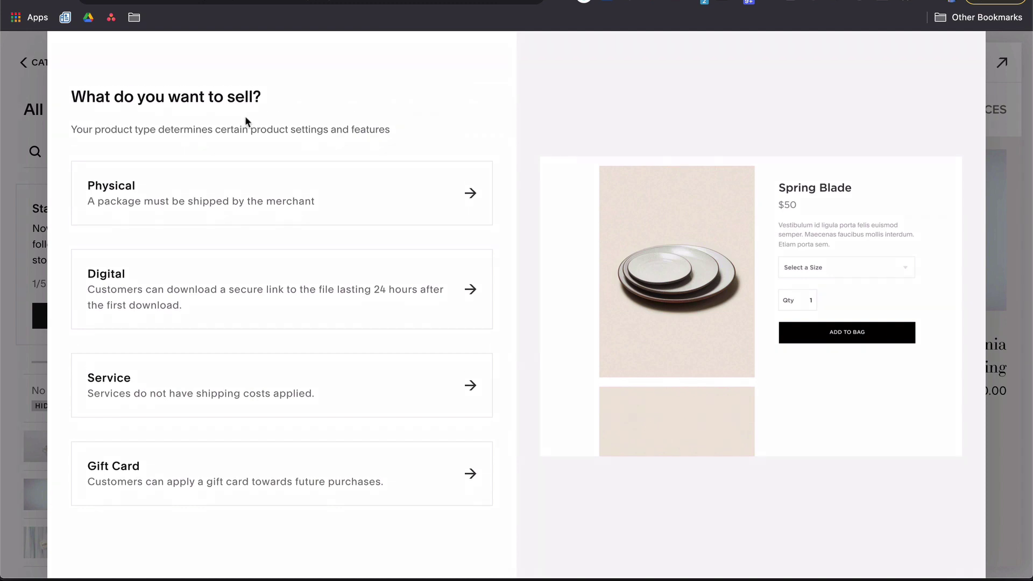
scroll(244, 115, "down", 1)
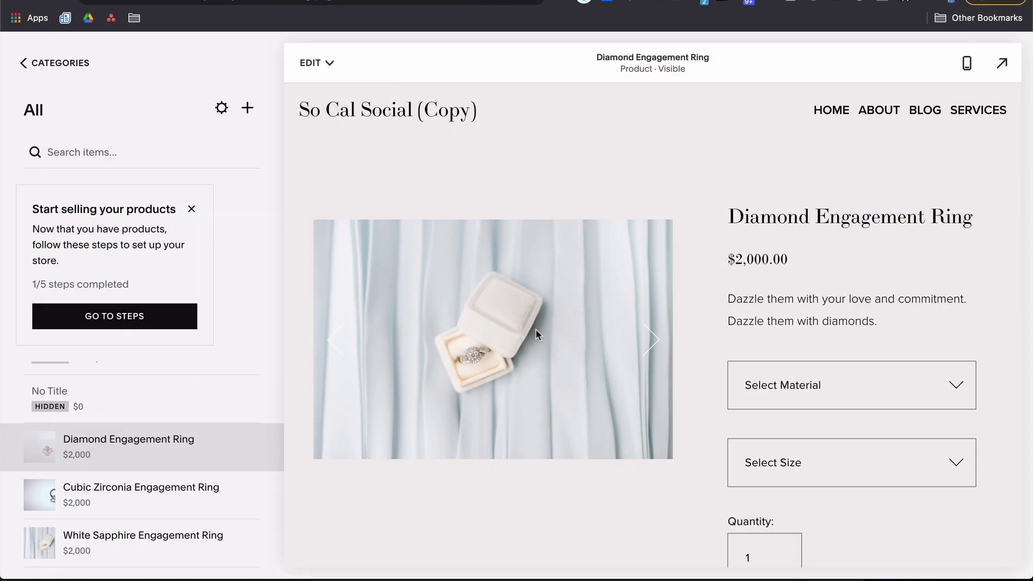
scroll(535, 333, "down", 2)
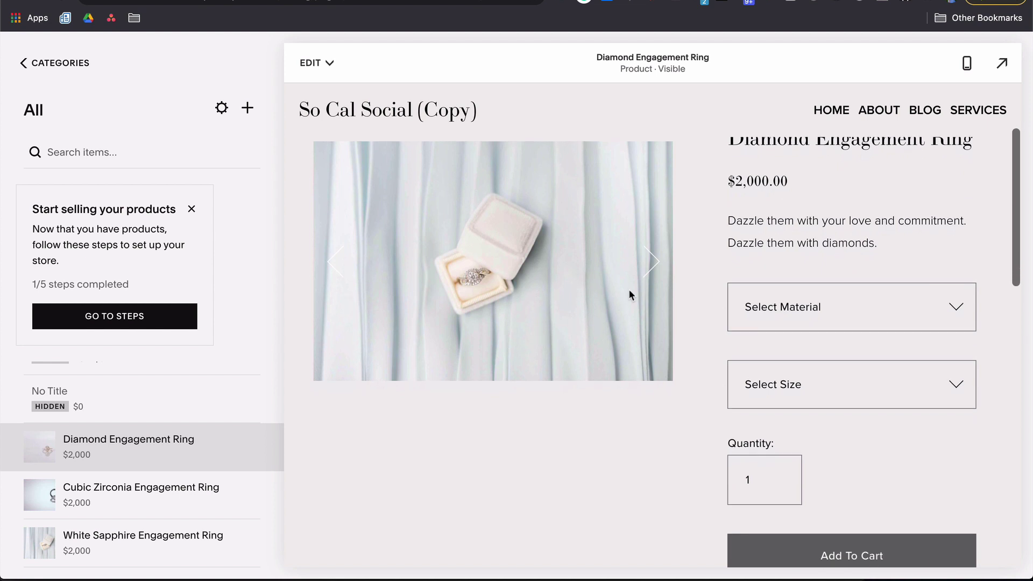
left_click(641, 282)
Preview the Diamond Engagement Ring with Silver material and size 7 selected.
left_click(640, 282)
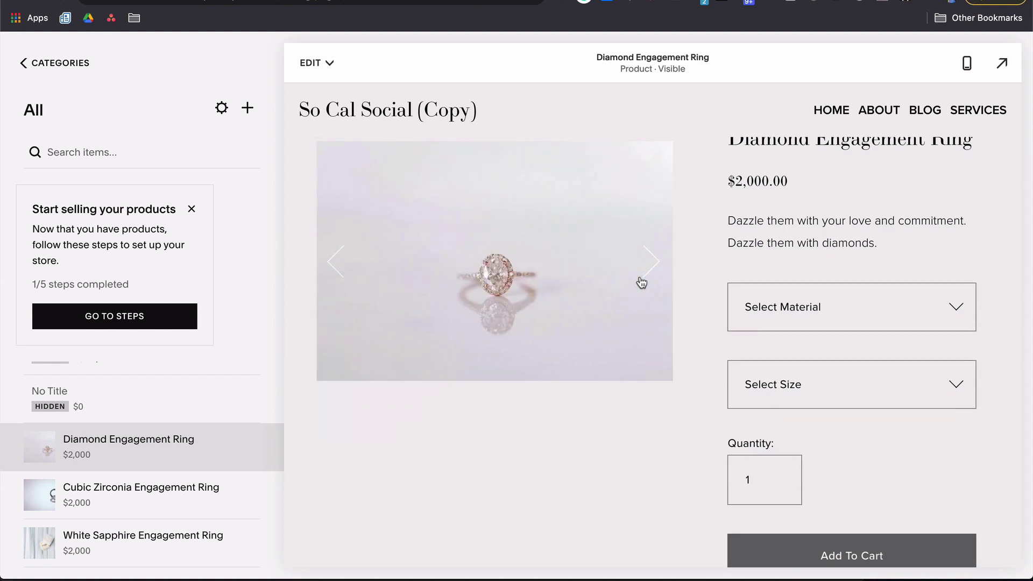
left_click(755, 321)
left_click(754, 329)
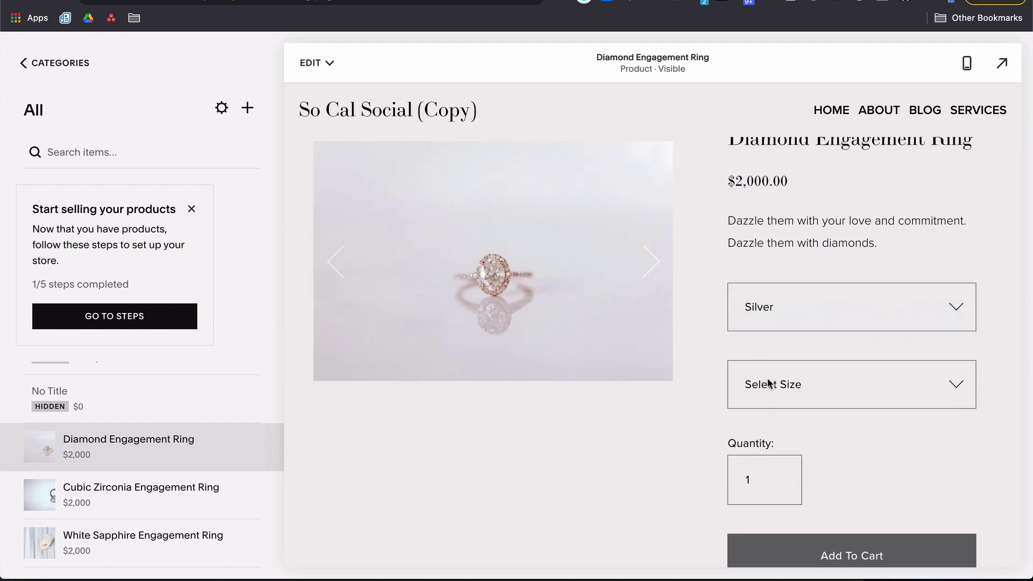
left_click(768, 384)
left_click(763, 412)
scroll(763, 412, "down", 3)
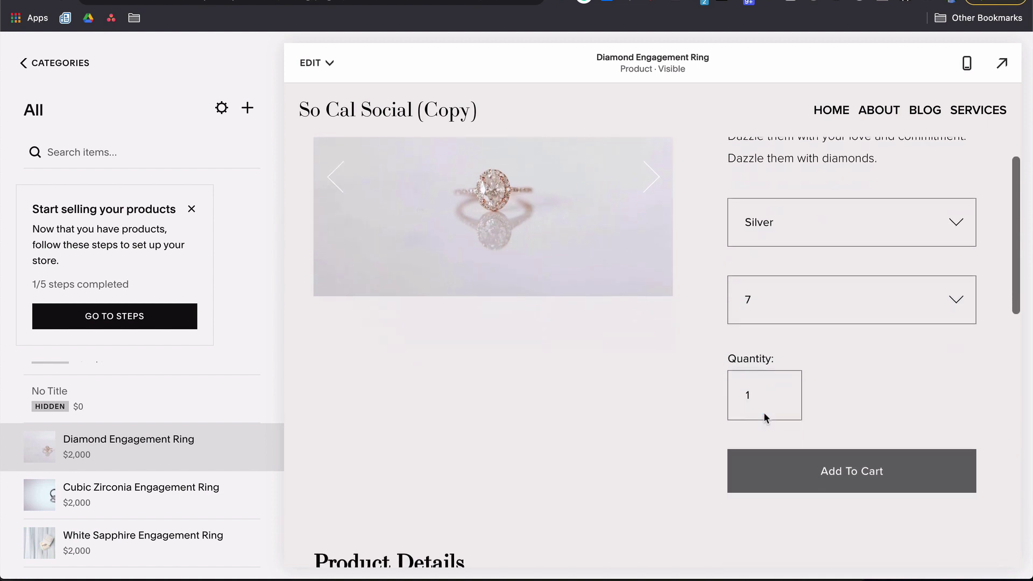
scroll(685, 463, "down", 8)
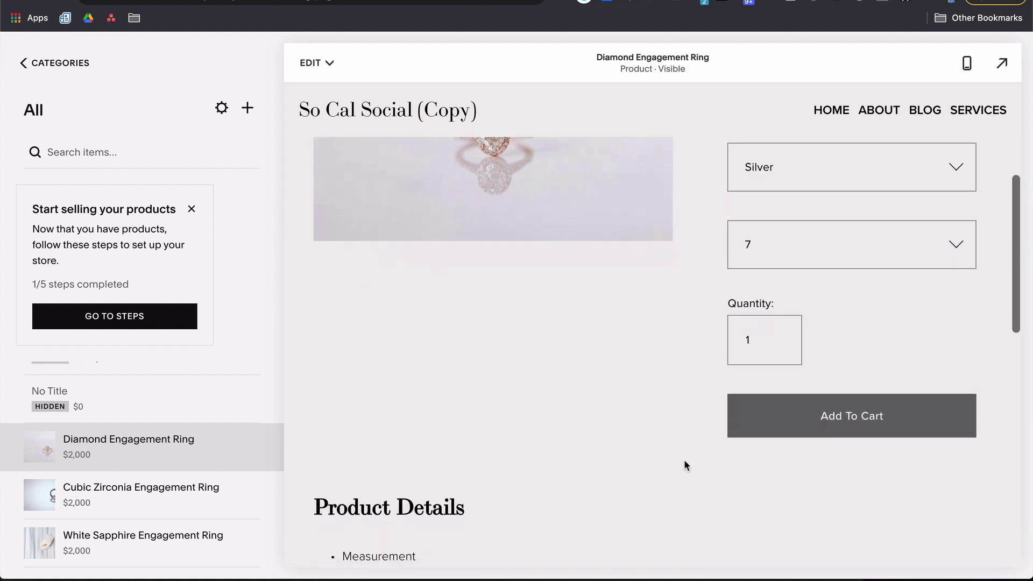
scroll(684, 464, "down", 3)
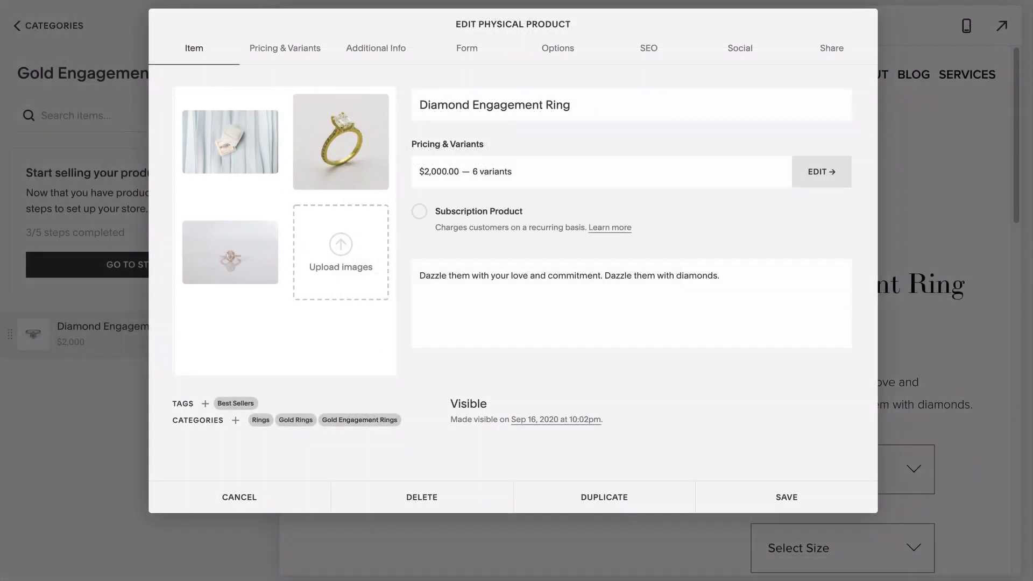
Inspect the Diamond Engagement Ring's title, description and visibility, leaving it Visible.
triple_click(430, 105)
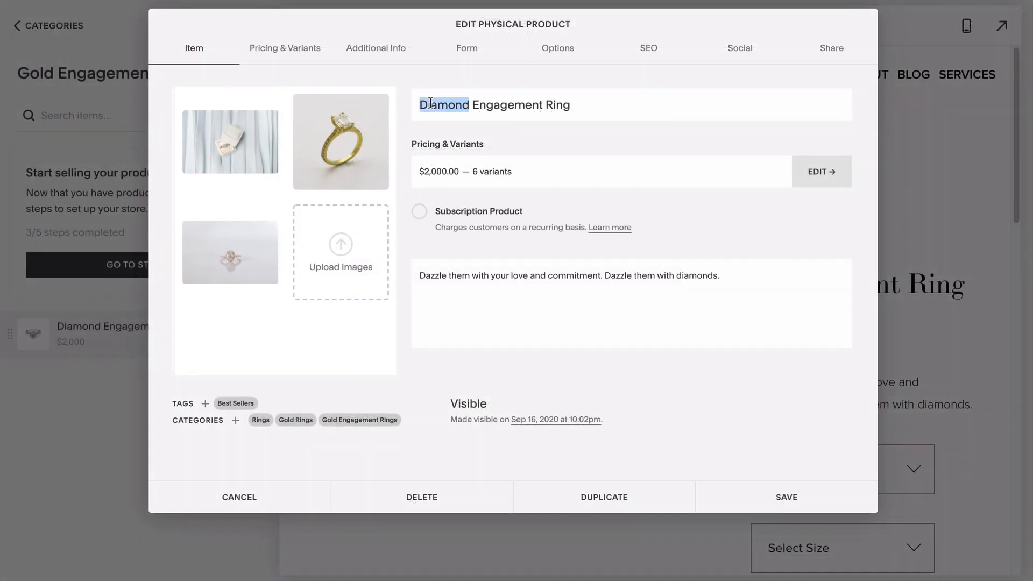
triple_click(488, 275)
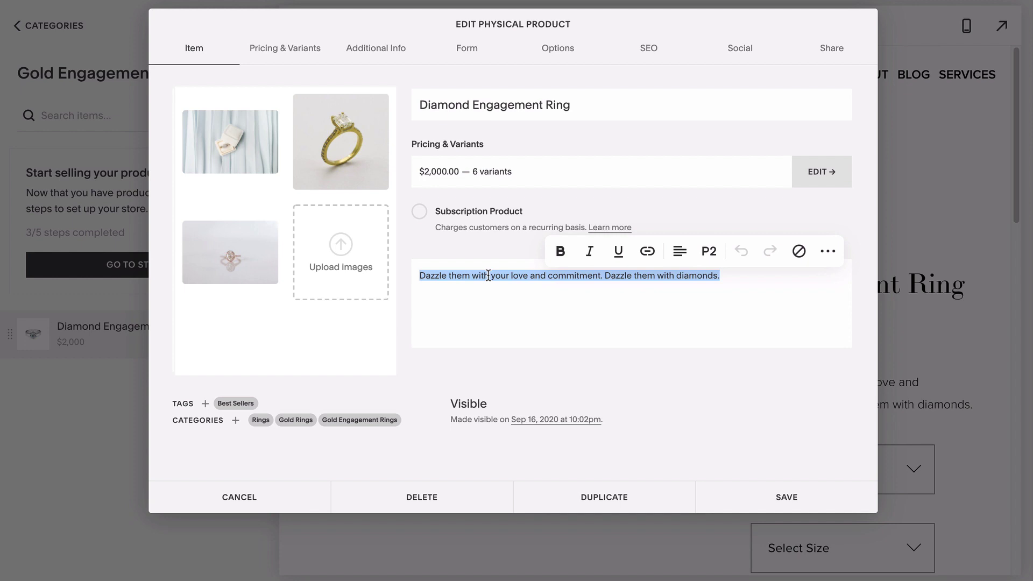
left_click(474, 361)
left_click(466, 414)
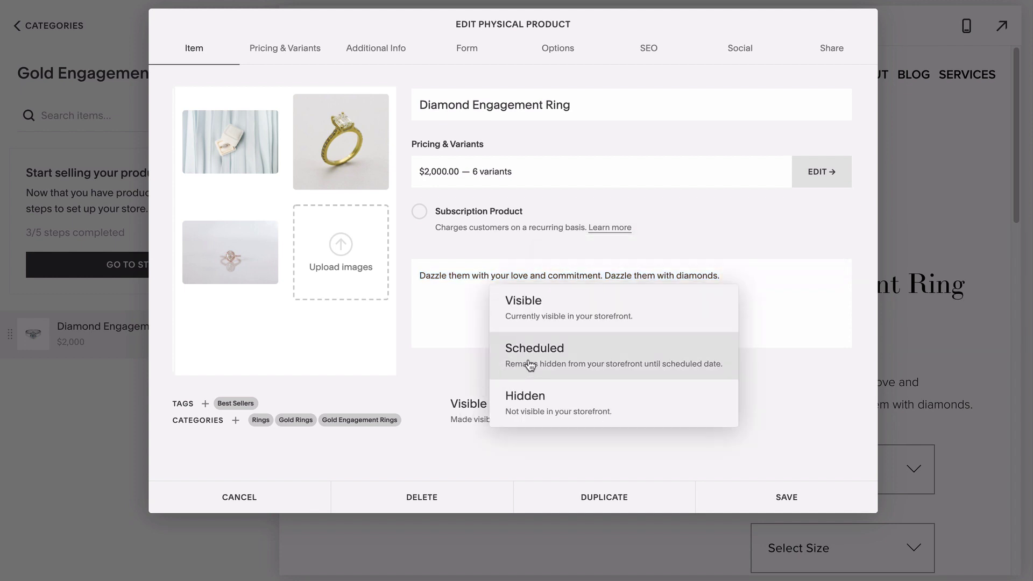
left_click(421, 388)
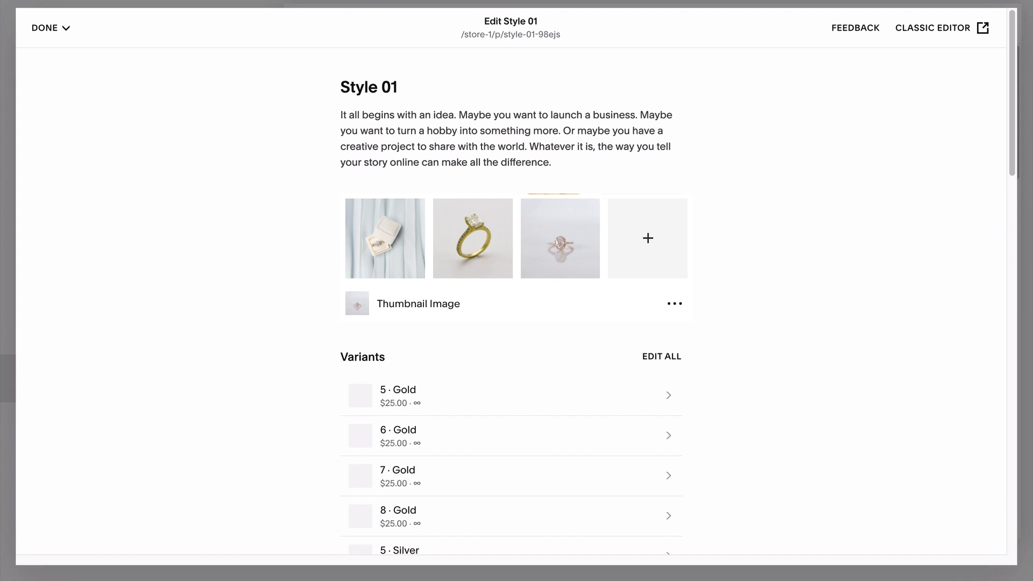
Keep Style 01 Public, add it to Gold Rings, and tag it 'Mother's Day Gift Ideas'.
scroll(727, 199, "down", 10)
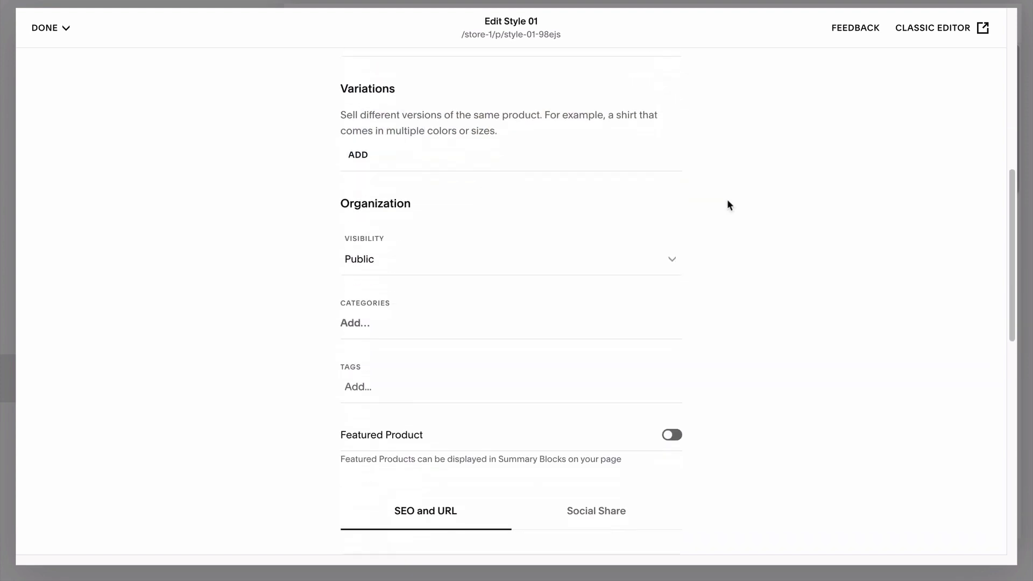
left_click(670, 203)
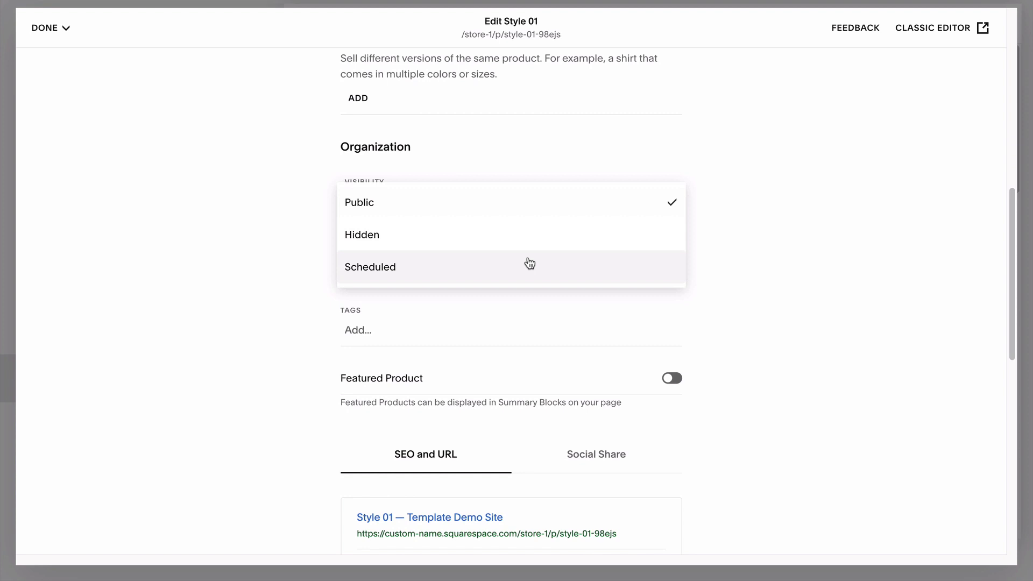
left_click(715, 264)
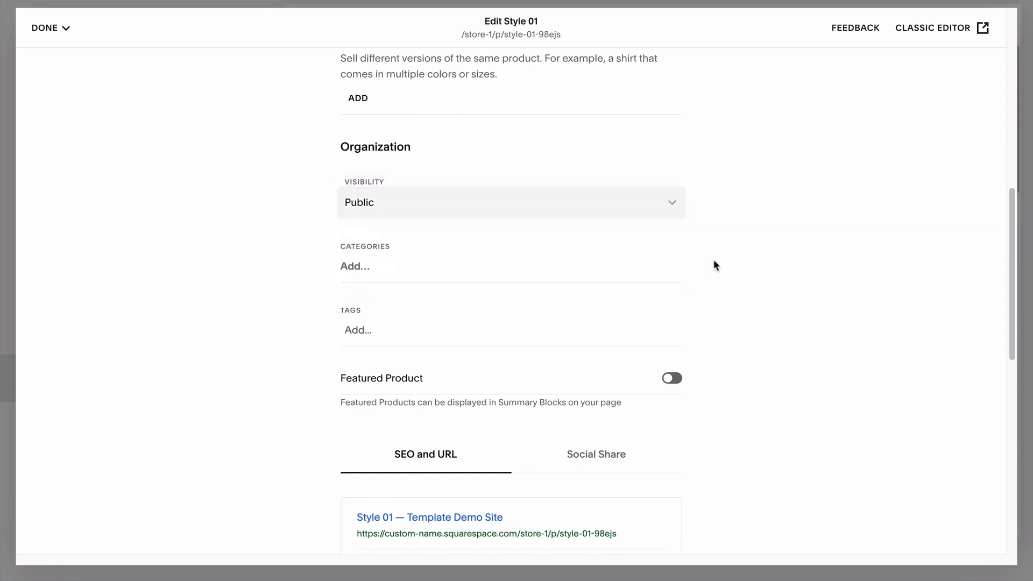
left_click(374, 265)
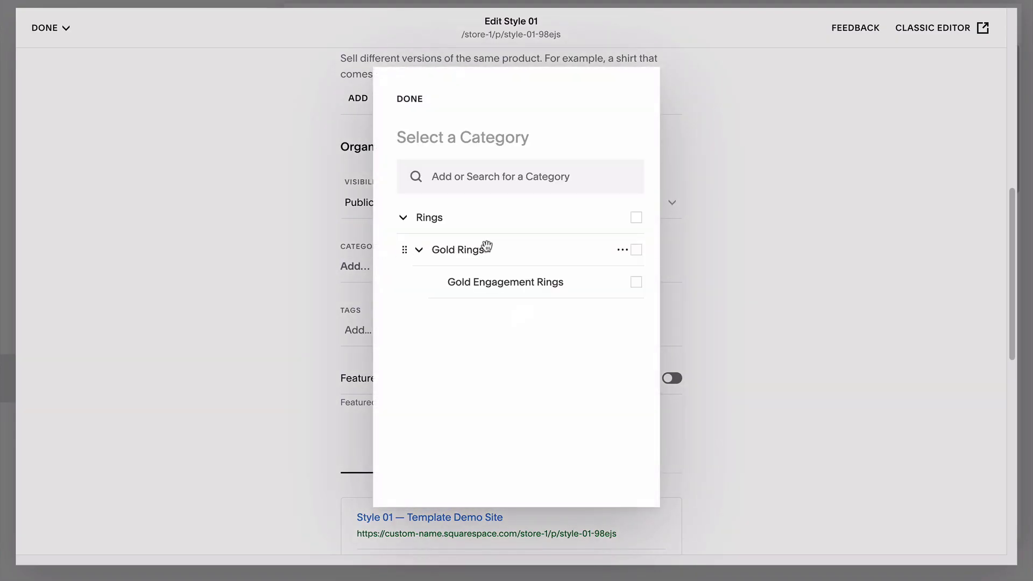
left_click(636, 251)
left_click(715, 264)
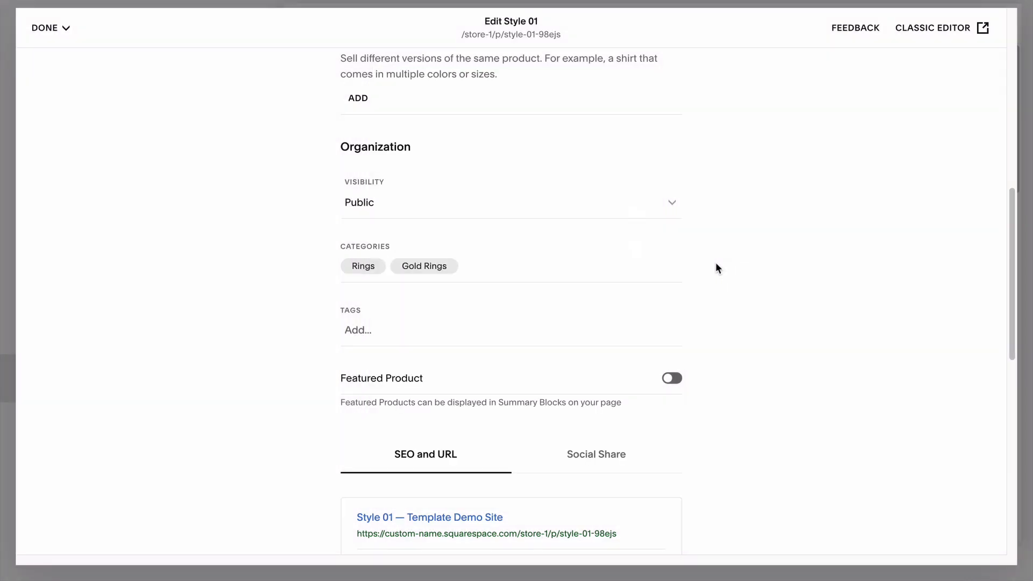
left_click(379, 326)
type("Mother's Day Gift Ideas")
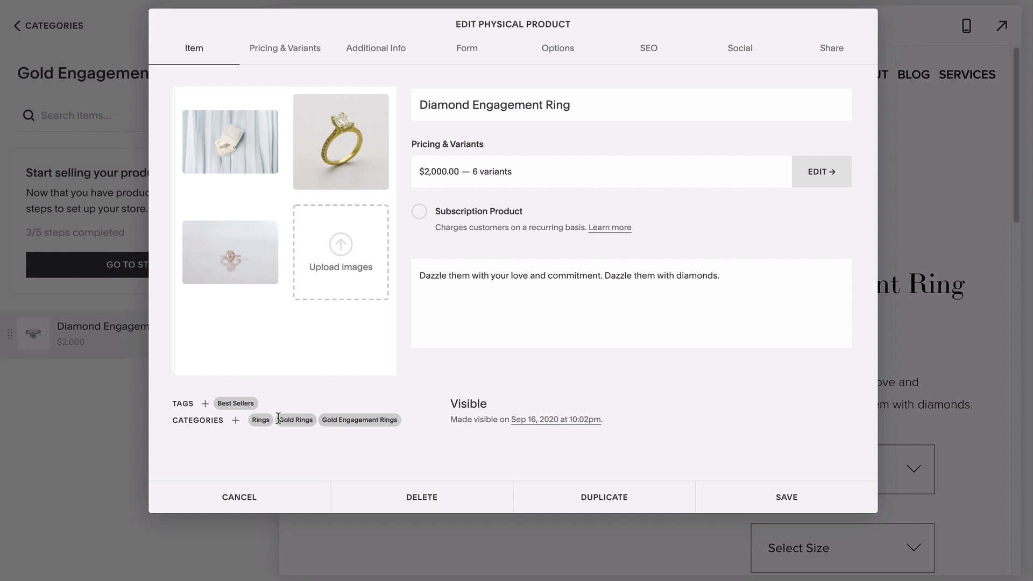
Put the first Gold size-6 variant on sale at $1,700.00, down from $2,000.00.
left_click(521, 174)
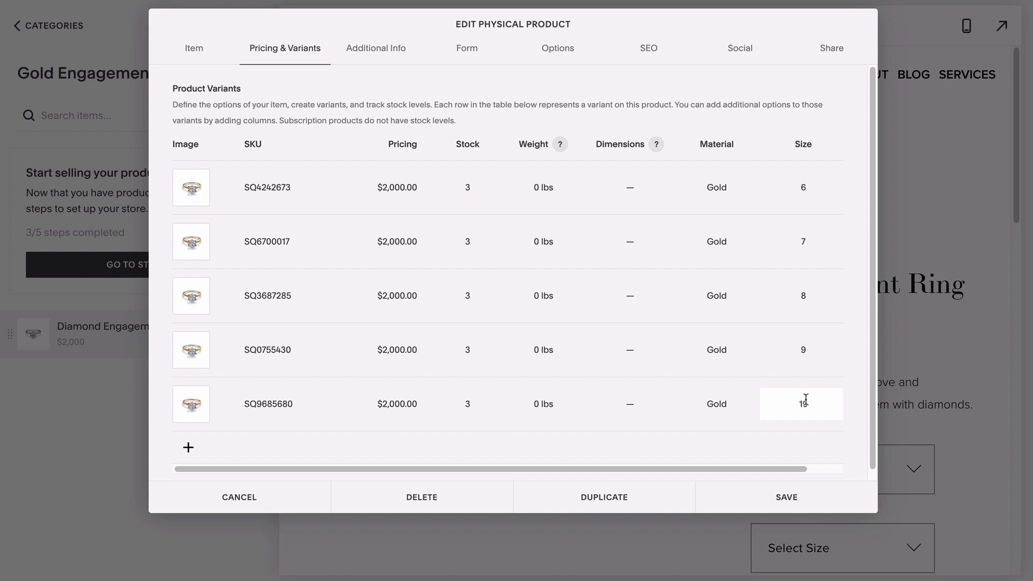
left_click(668, 402)
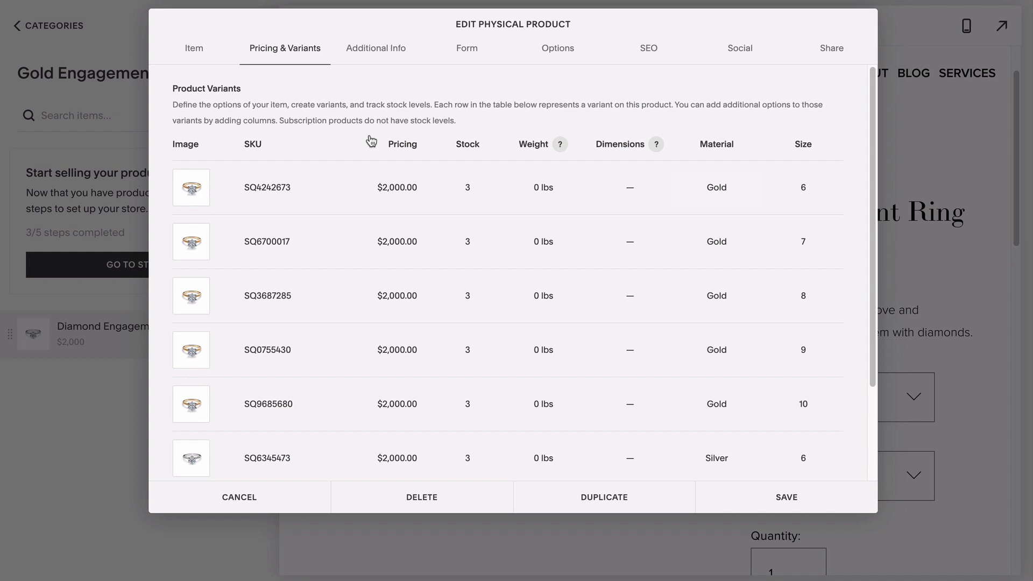
left_click(397, 190)
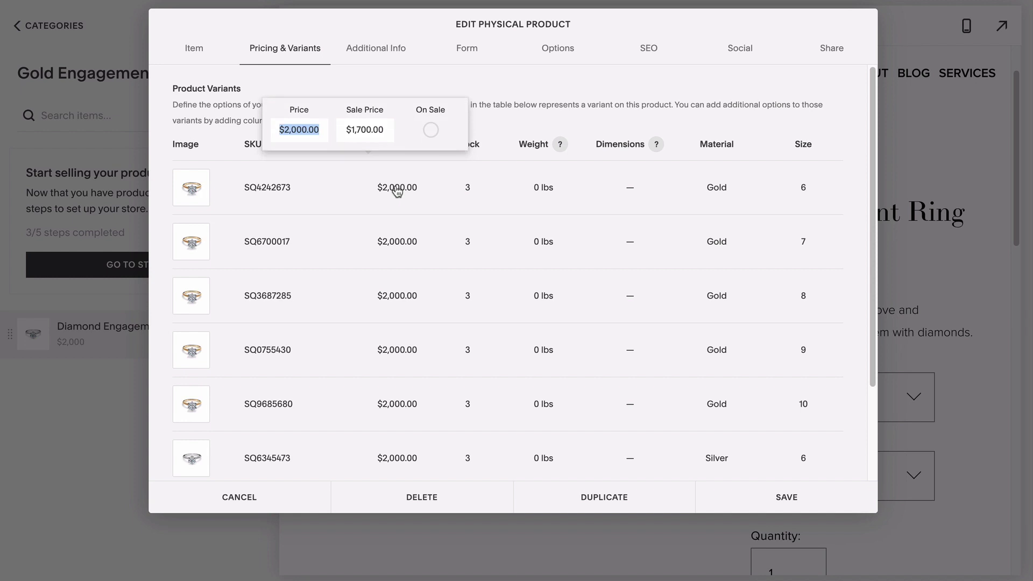
left_click(430, 131)
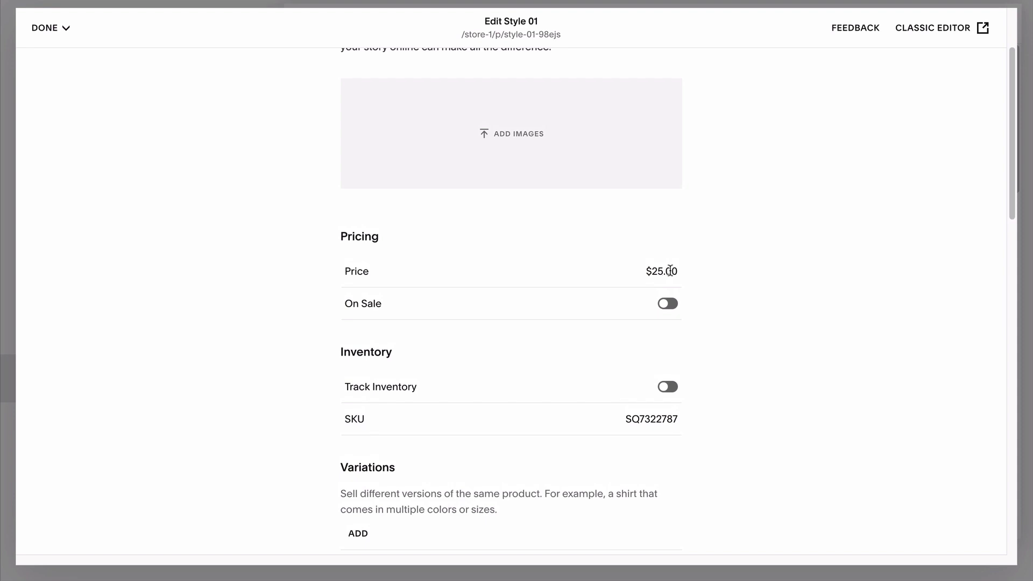
Put Style 01 on sale with a $15.00 sale price.
left_click(666, 305)
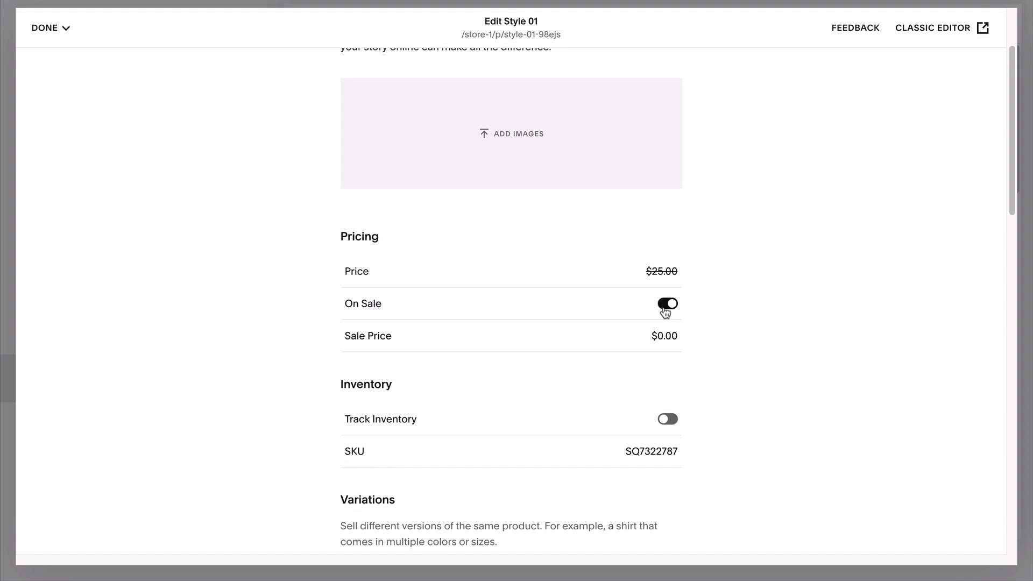
left_click(664, 334)
type("15.00")
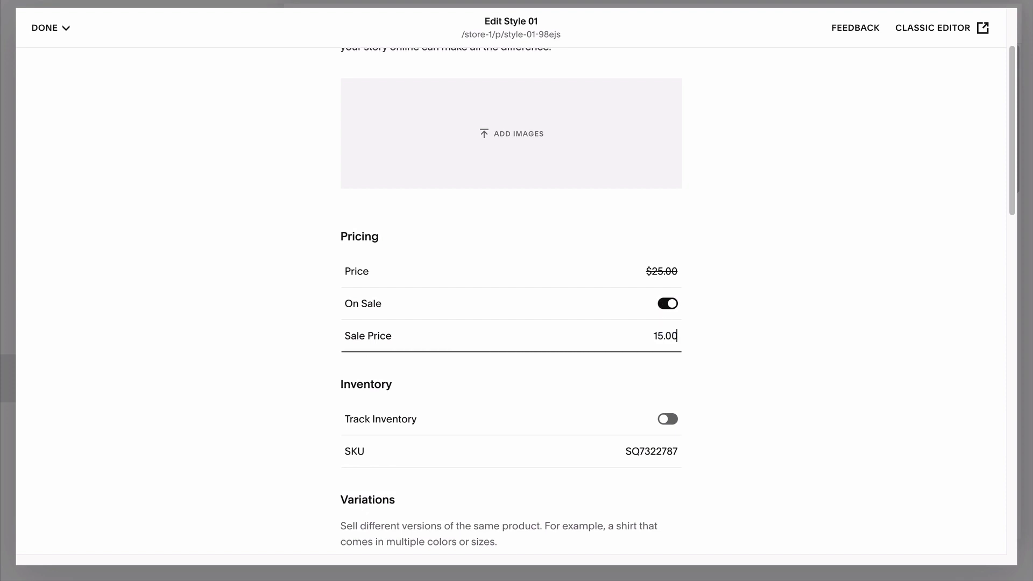
key("Return")
Add a Color option with the values Gold and Silver.
scroll(662, 332, "down", 4)
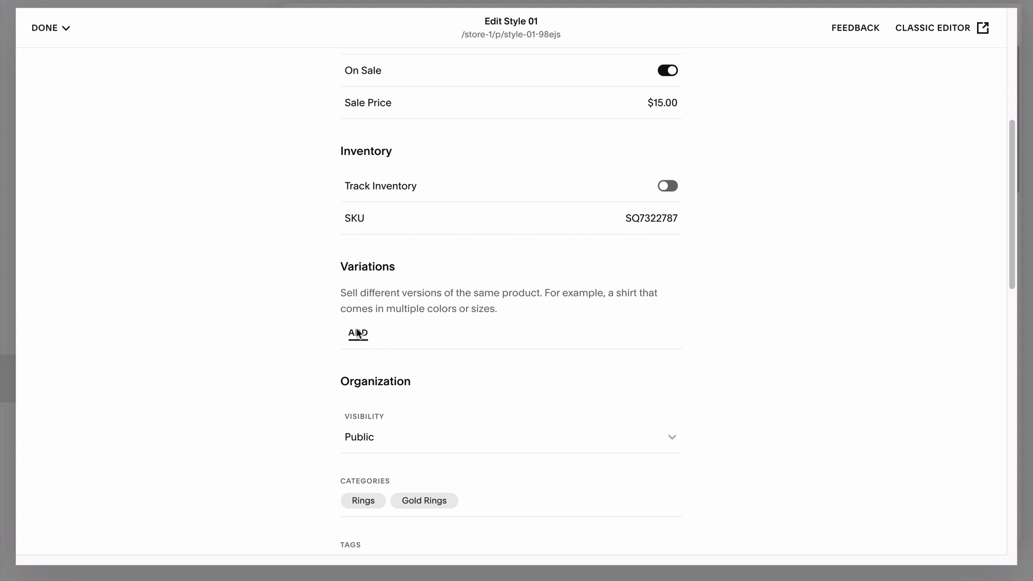
left_click(358, 333)
type("Gold")
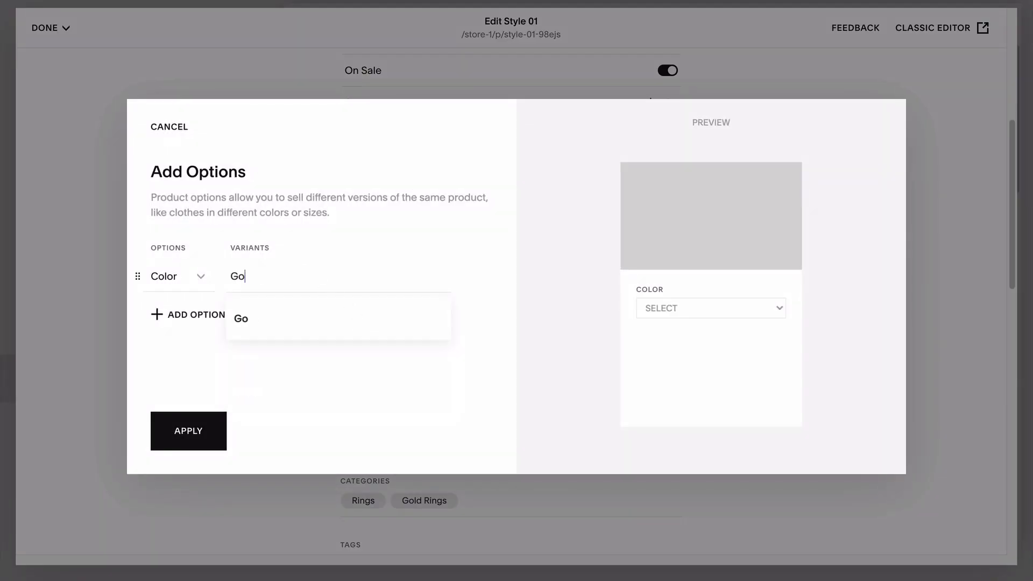
key("Return")
type("Silver")
key("Return")
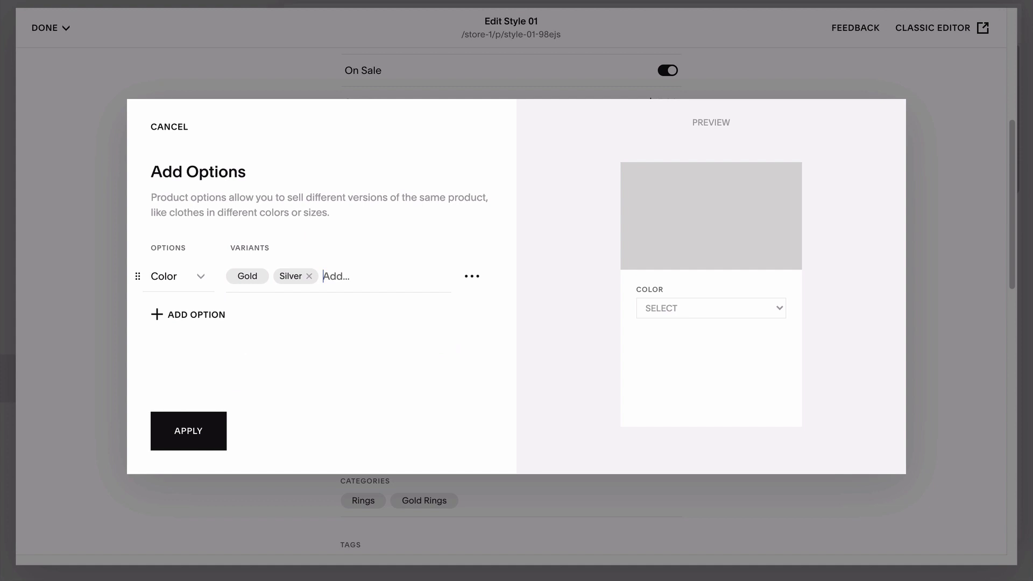
Add a Size option with values 5, 6, 7 and 8, and apply to generate variants.
left_click(195, 314)
type("5")
key("Return")
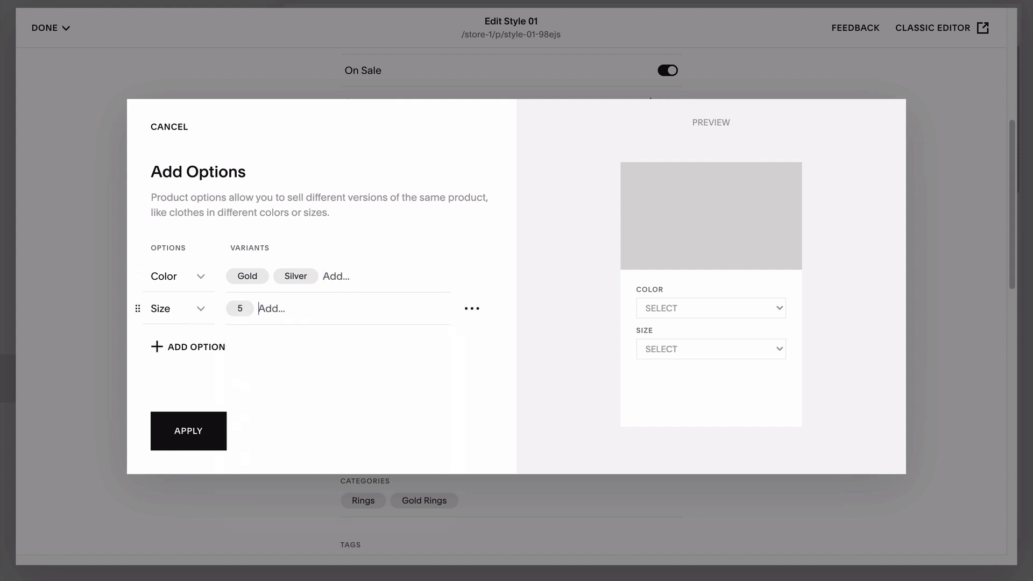
type("6")
key("Return")
type("7")
key("Return")
type("8")
key("Return")
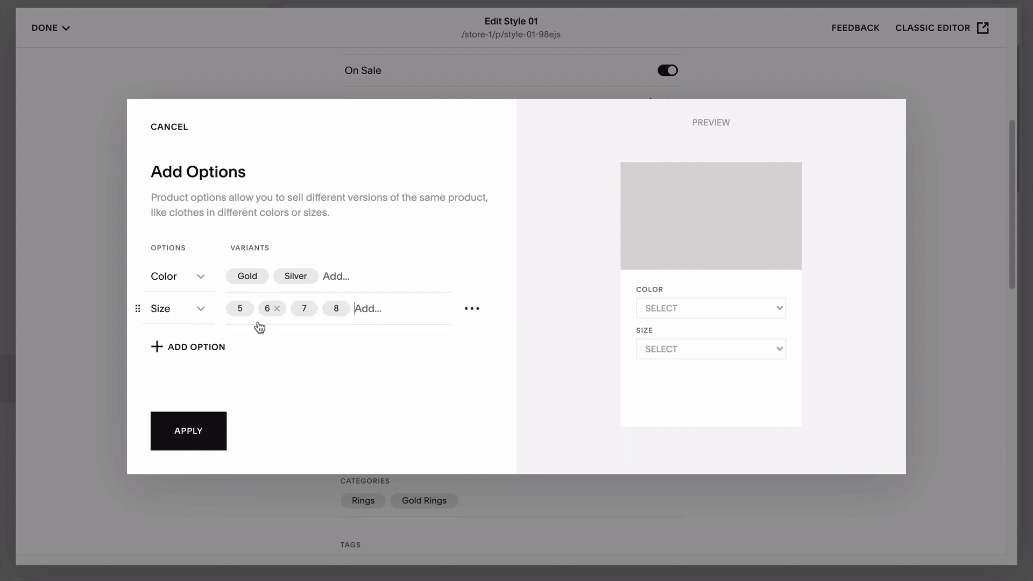
left_click(188, 430)
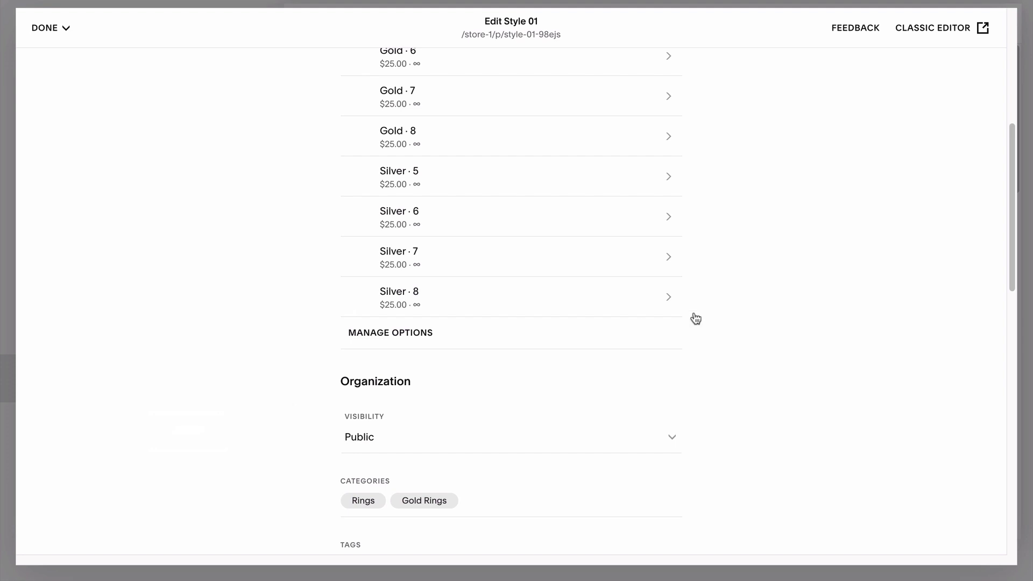
Review the eight $25.00 variants in the Edit All table.
scroll(739, 304, "up", 5)
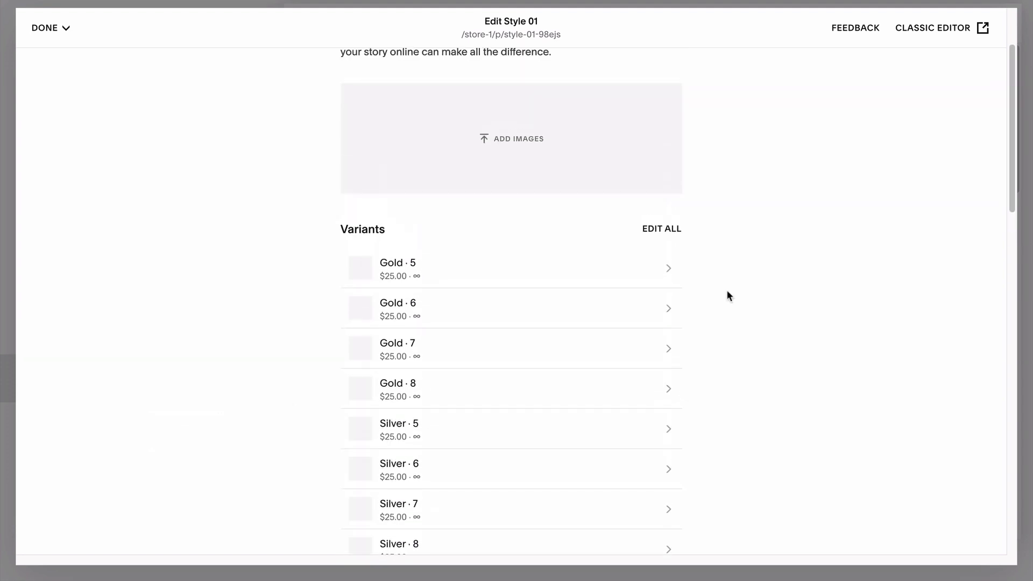
left_click(652, 242)
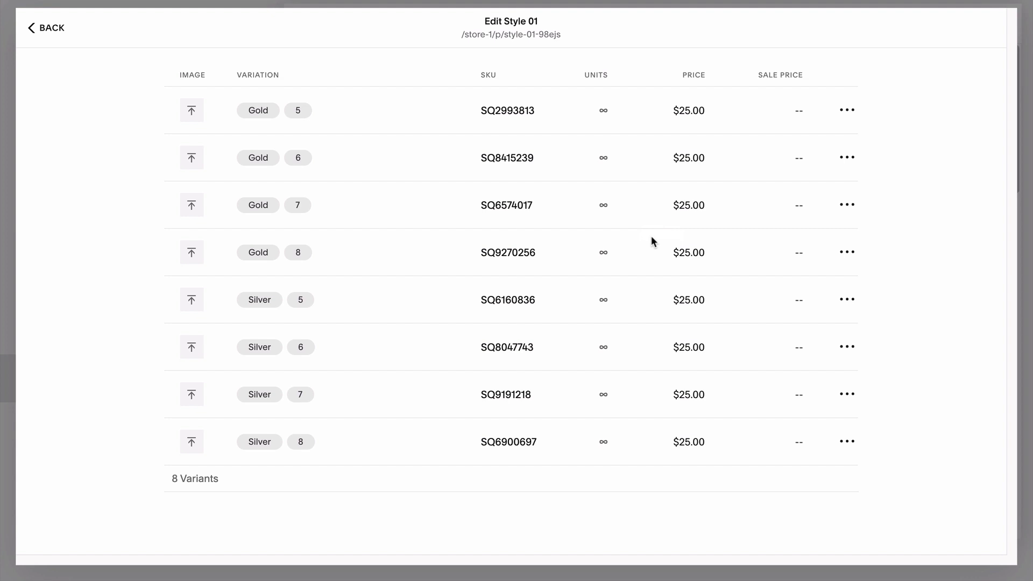
key("Escape")
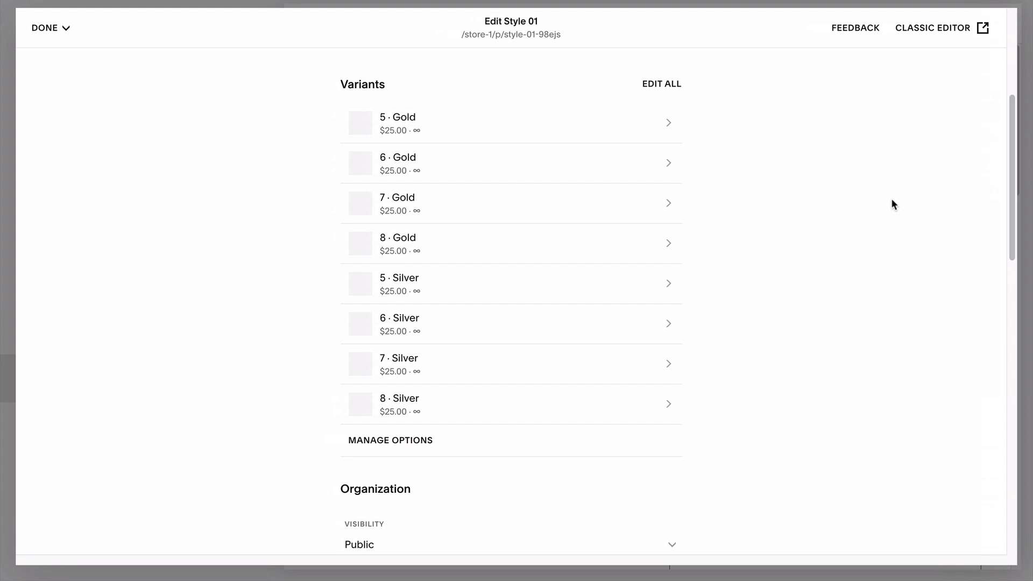
Open the 5 · Gold variant, then bring up the Diamond Engagement Ring's product options.
left_click(666, 128)
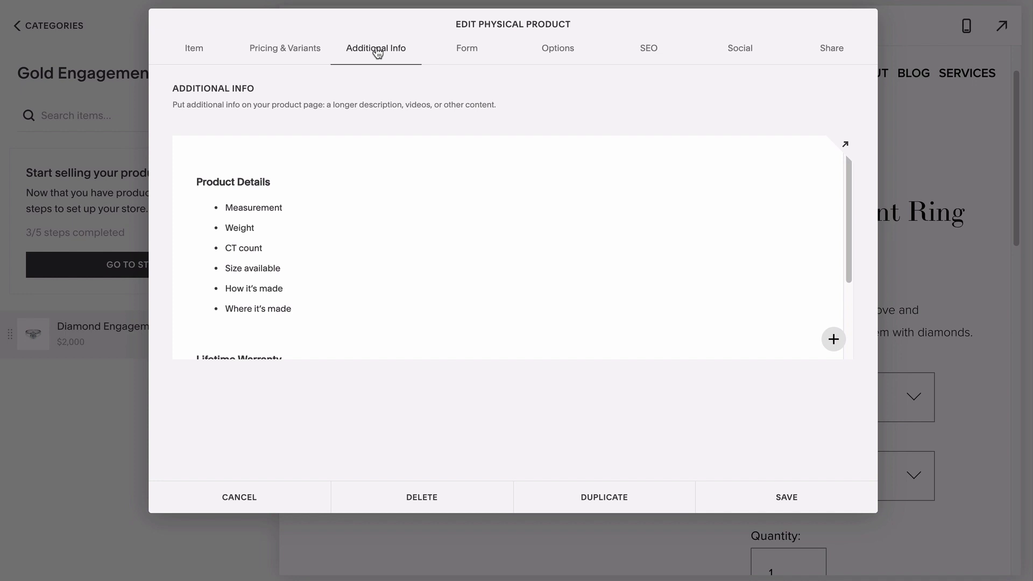
left_click(185, 154)
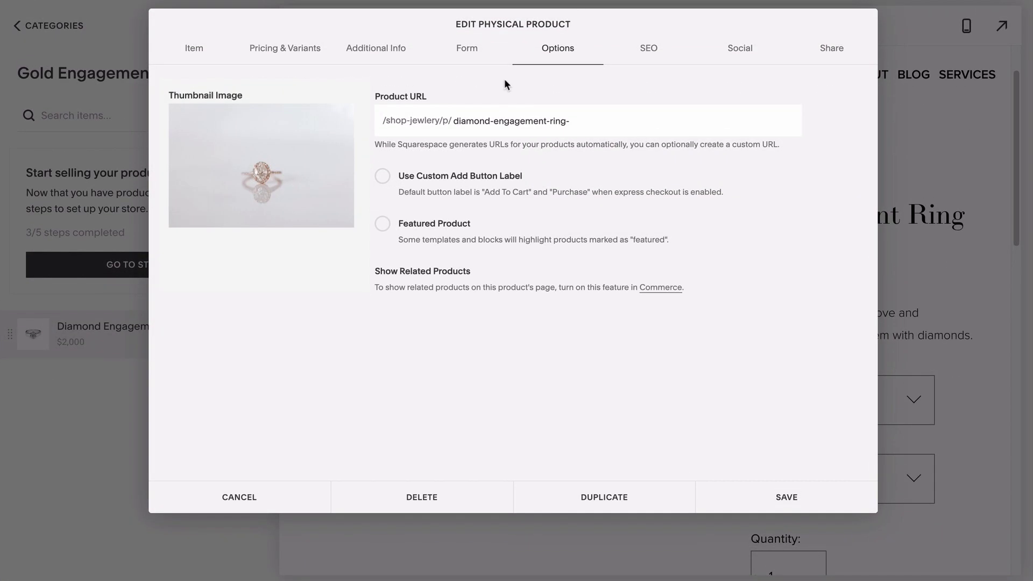
Enable a custom add-to-cart button label reading 'Get the savings!'.
left_click(382, 176)
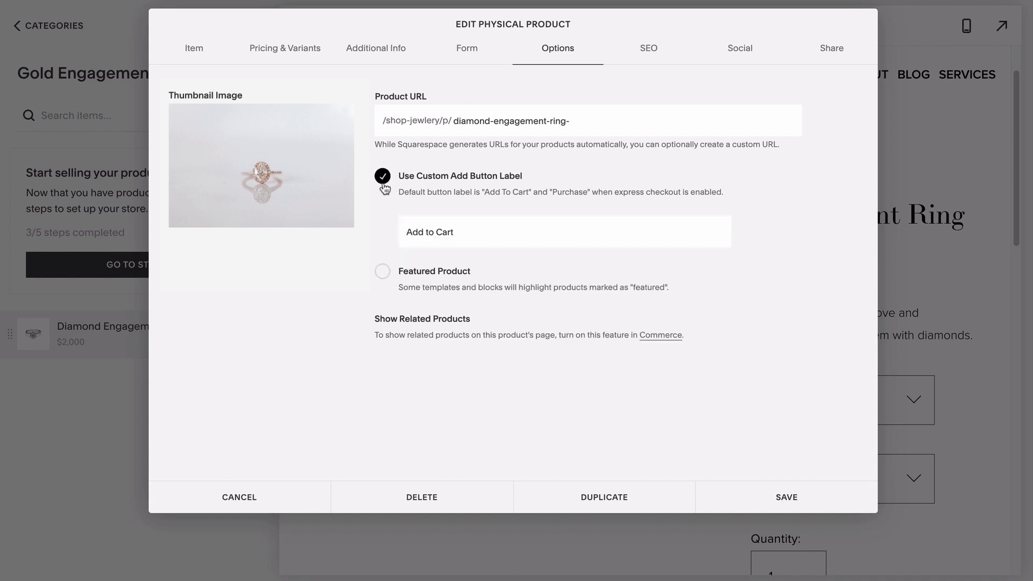
triple_click(420, 229)
type("Get the savings!")
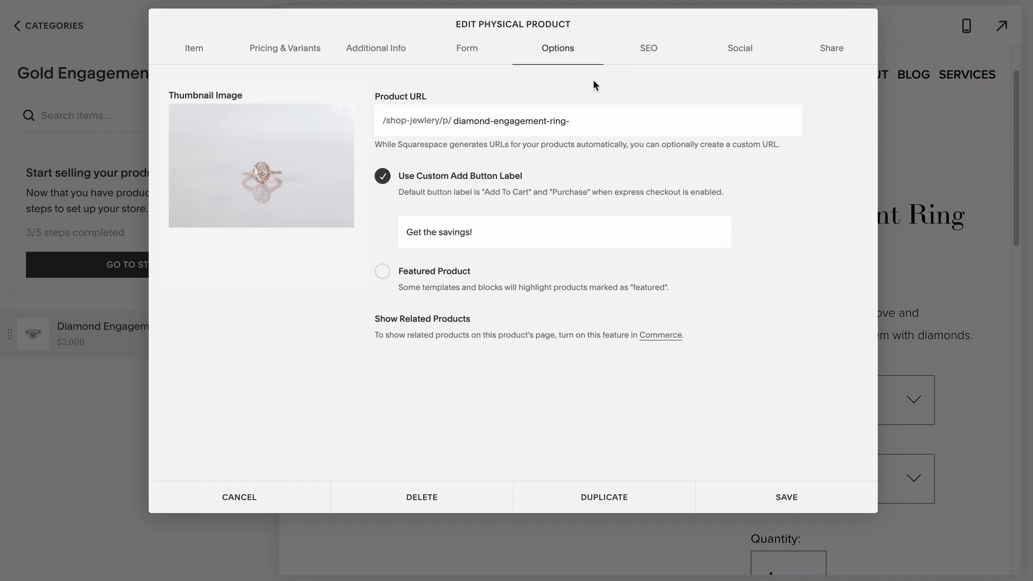
Check the SEO and Social settings, then enable sharing to Pinterest and Facebook.
left_click(649, 47)
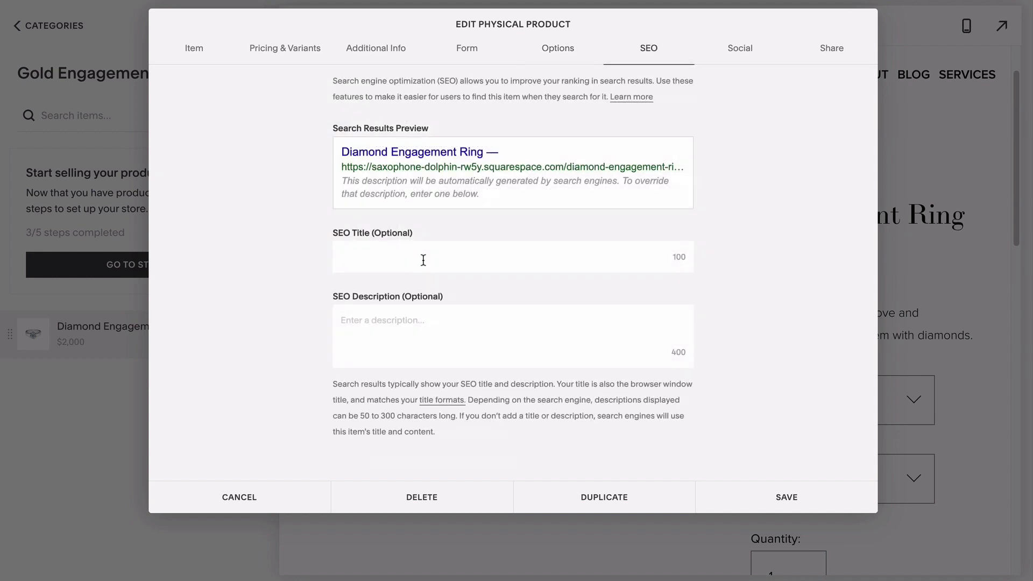
left_click(423, 260)
left_click(741, 52)
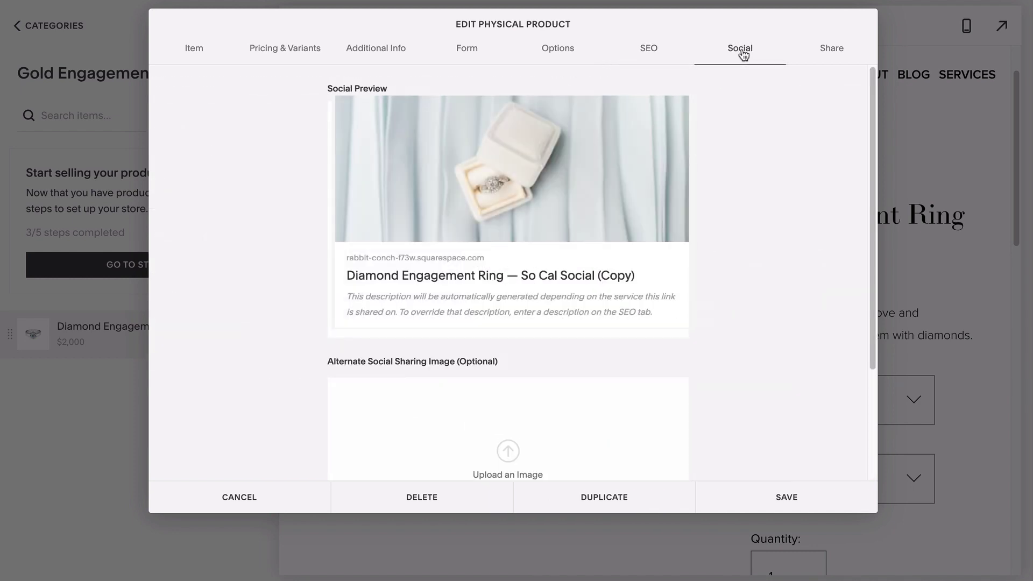
left_click(831, 54)
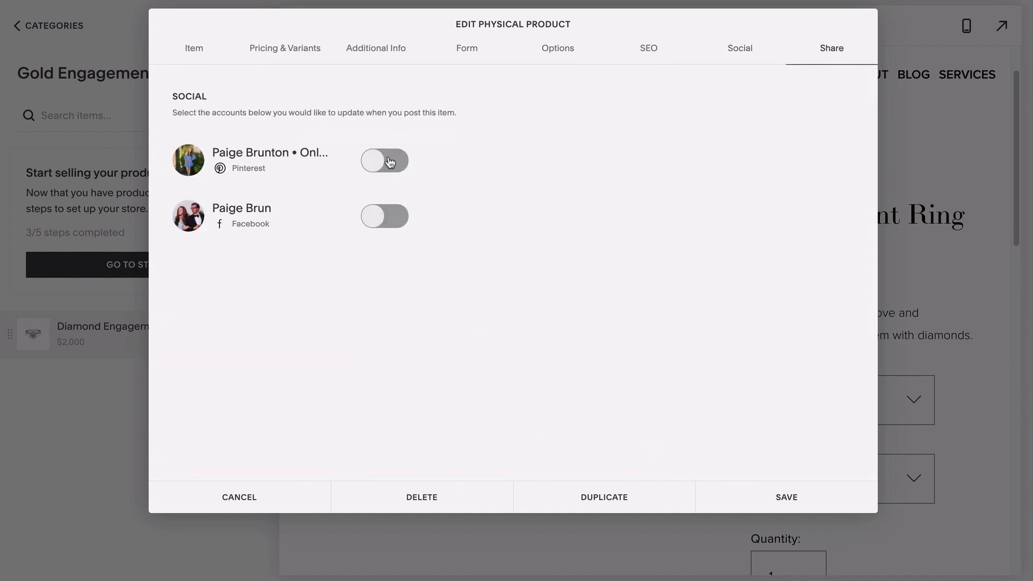
left_click(389, 161)
left_click(383, 221)
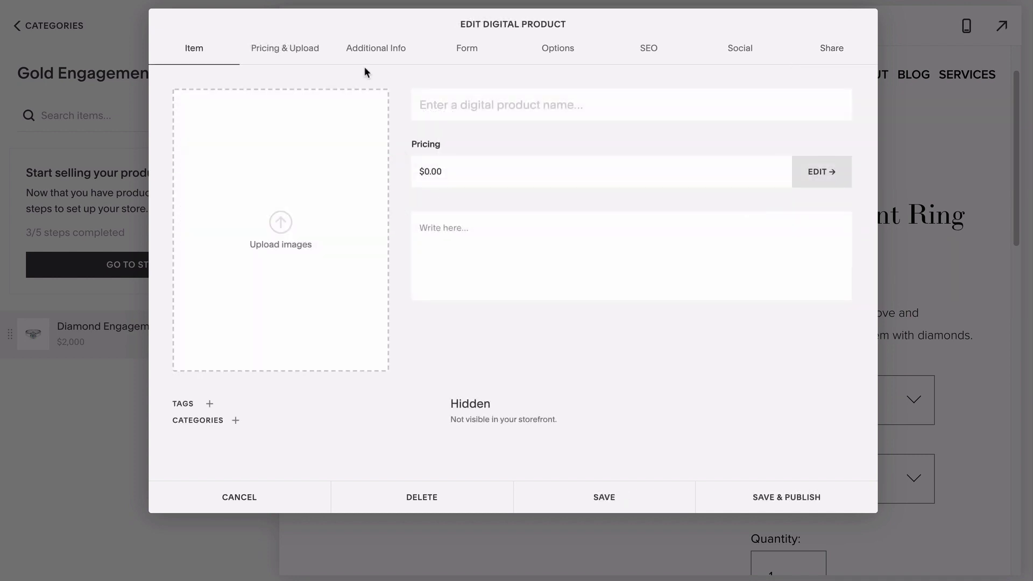
Show the digital product's Pricing & Upload settings, with price and sale price $0.00.
left_click(296, 57)
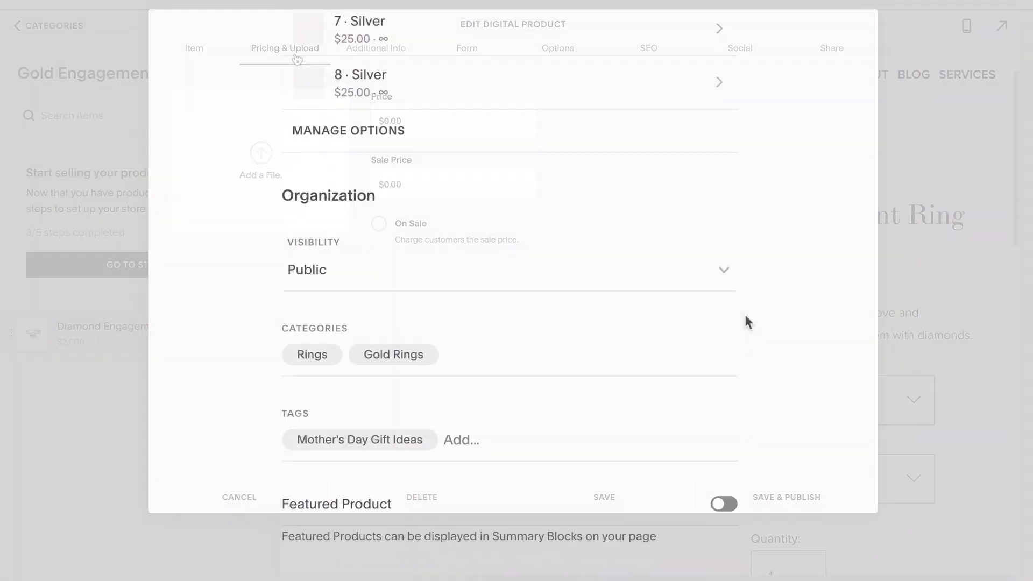
scroll(745, 317, "down", 15)
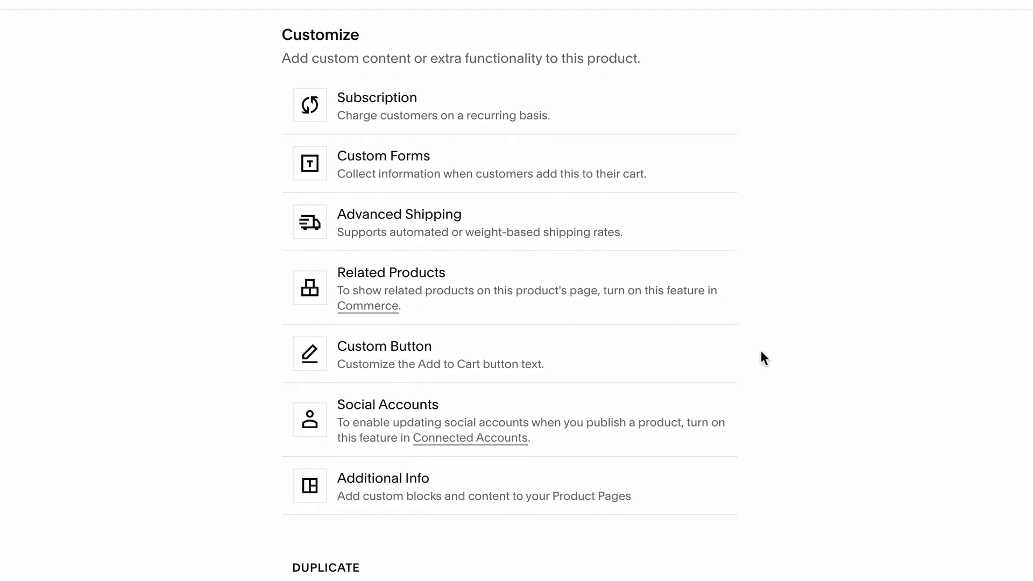
In Additional Info, move the second text block below the first, then close the editor.
left_click(481, 491)
left_click_drag(479, 484, 496, 380)
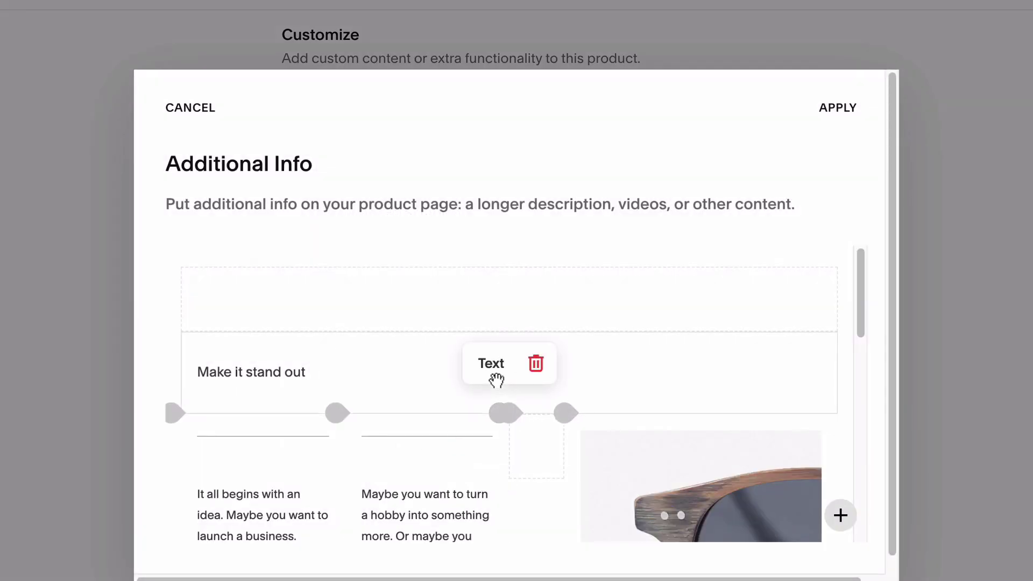
scroll(496, 380, "down", 5)
left_click(444, 370)
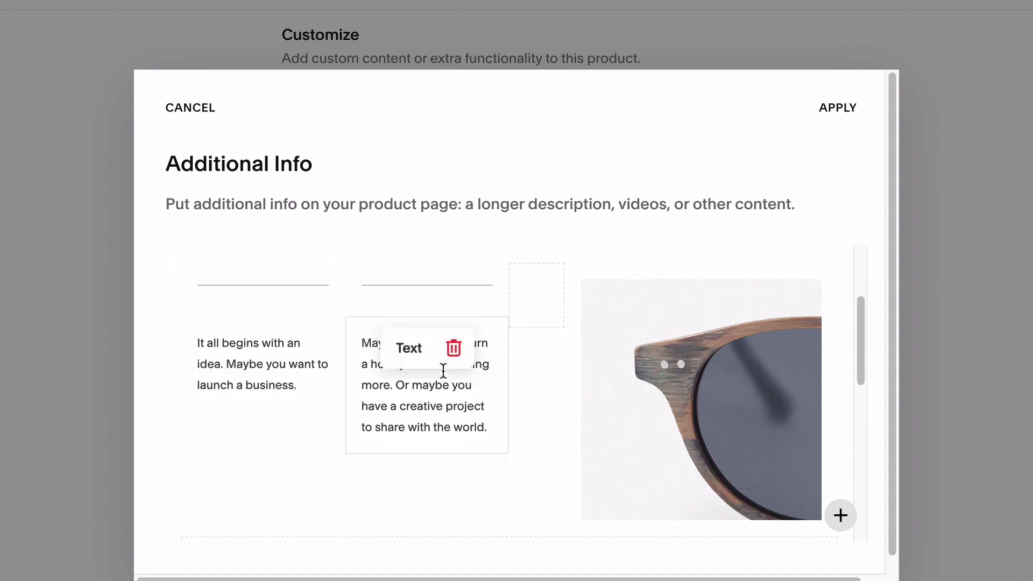
left_click_drag(438, 369, 280, 403)
key("Escape")
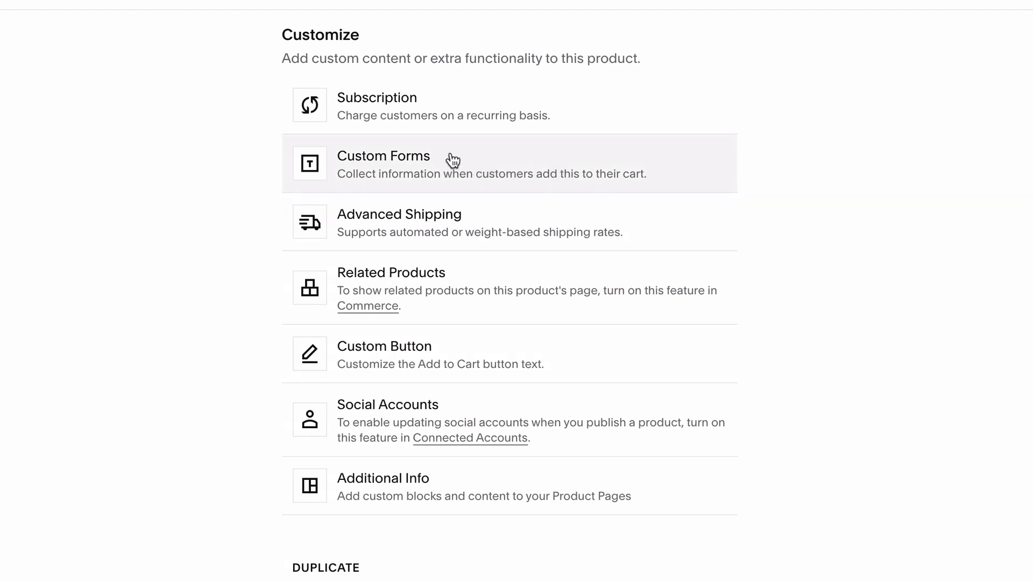
scroll(452, 160, "up", 7)
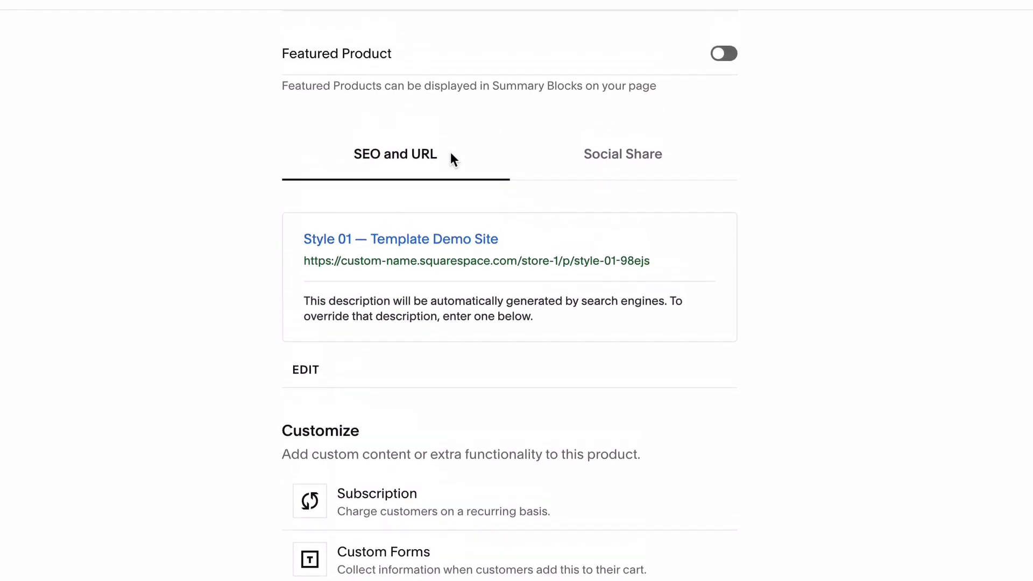
scroll(452, 158, "up", 1)
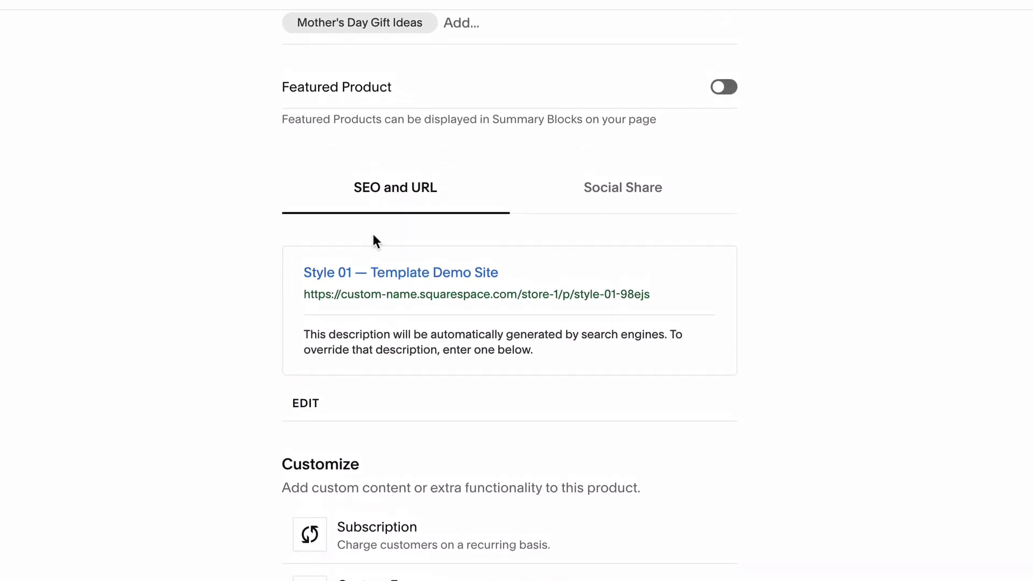
left_click(300, 402)
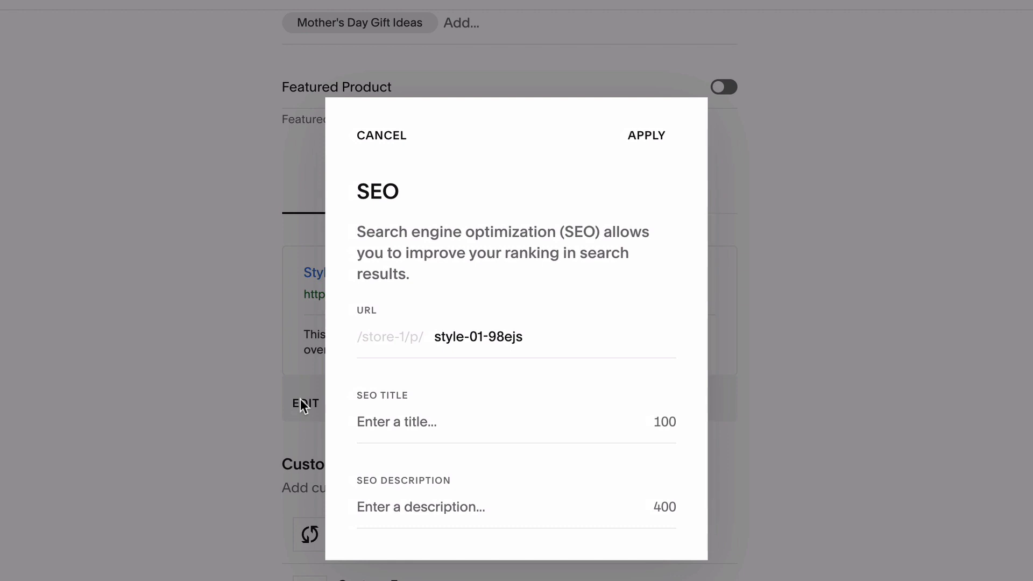
left_click(381, 137)
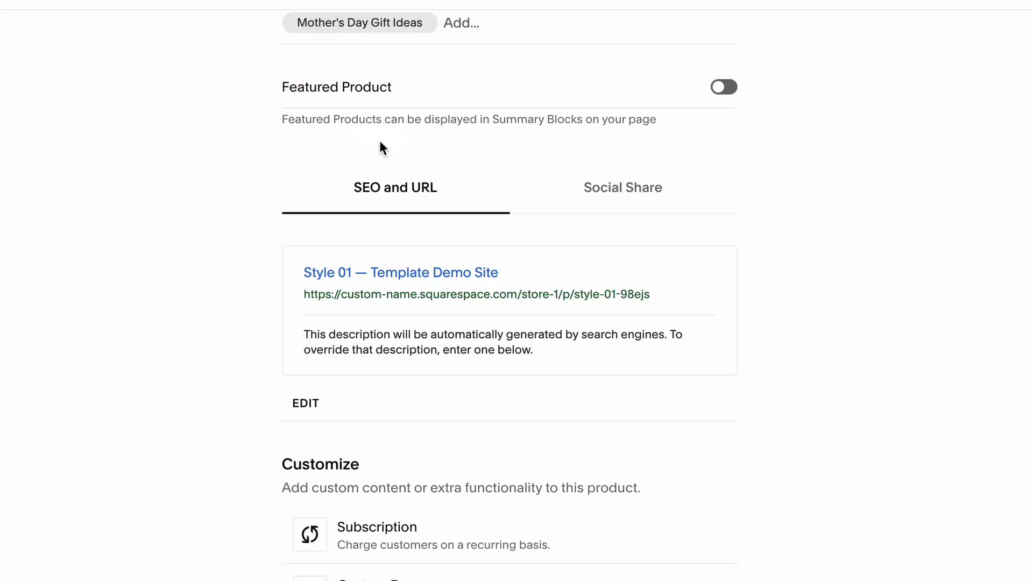
left_click(611, 194)
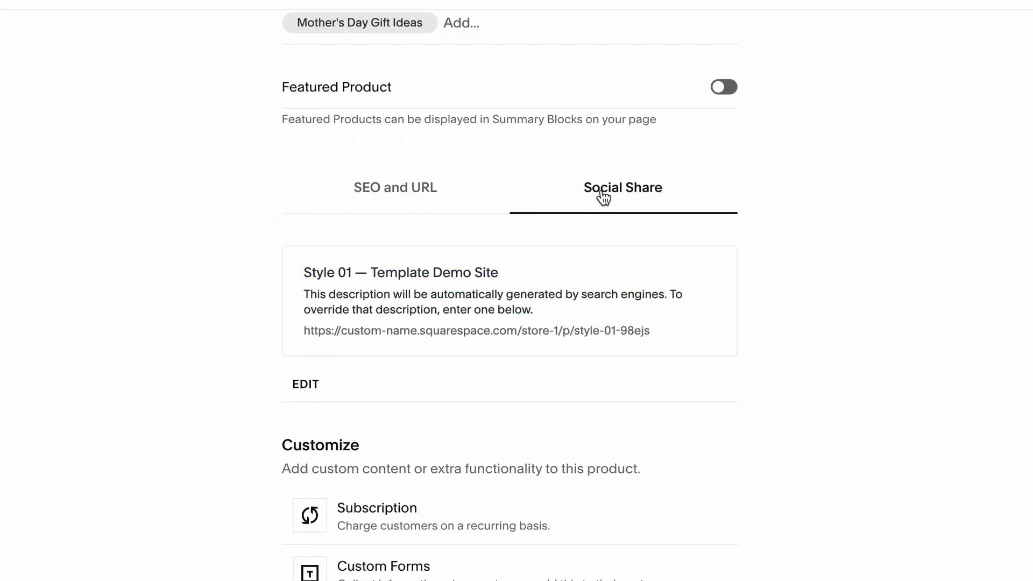
left_click(304, 386)
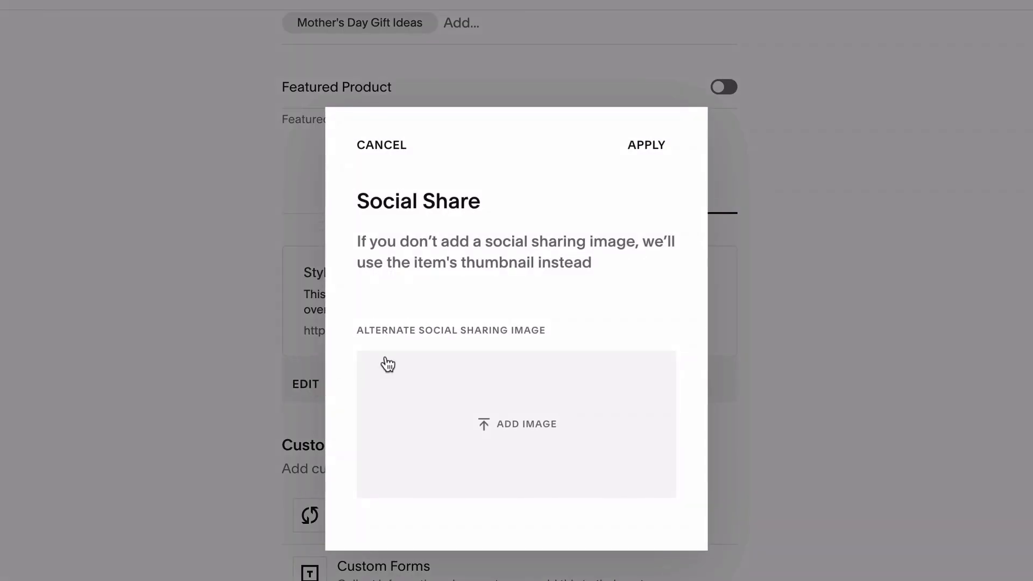
left_click(843, 340)
scroll(842, 340, "down", 8)
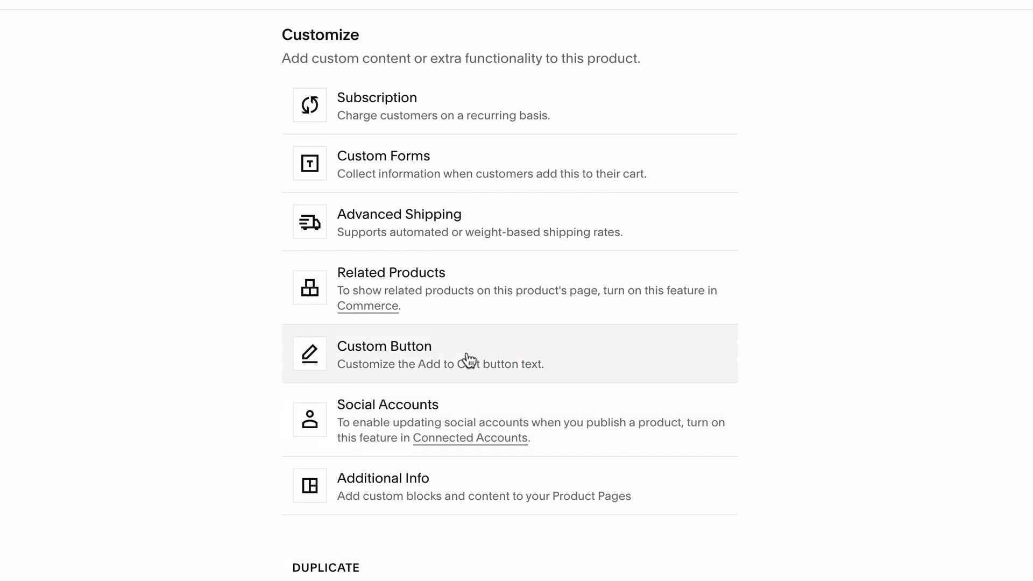
Set the 5 · Gold variant's Advanced Shipping package length to 2 in.
left_click(437, 229)
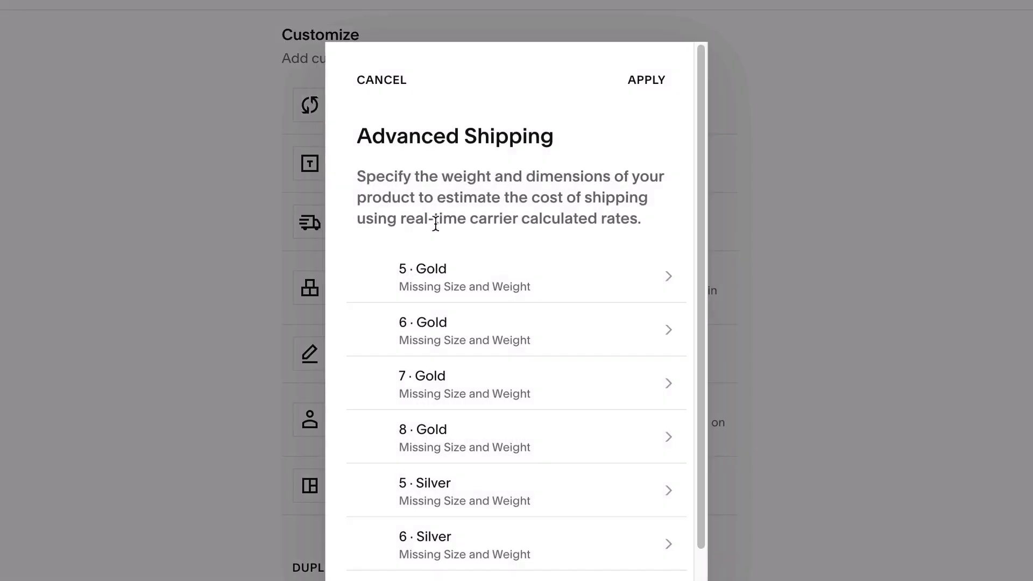
left_click(519, 272)
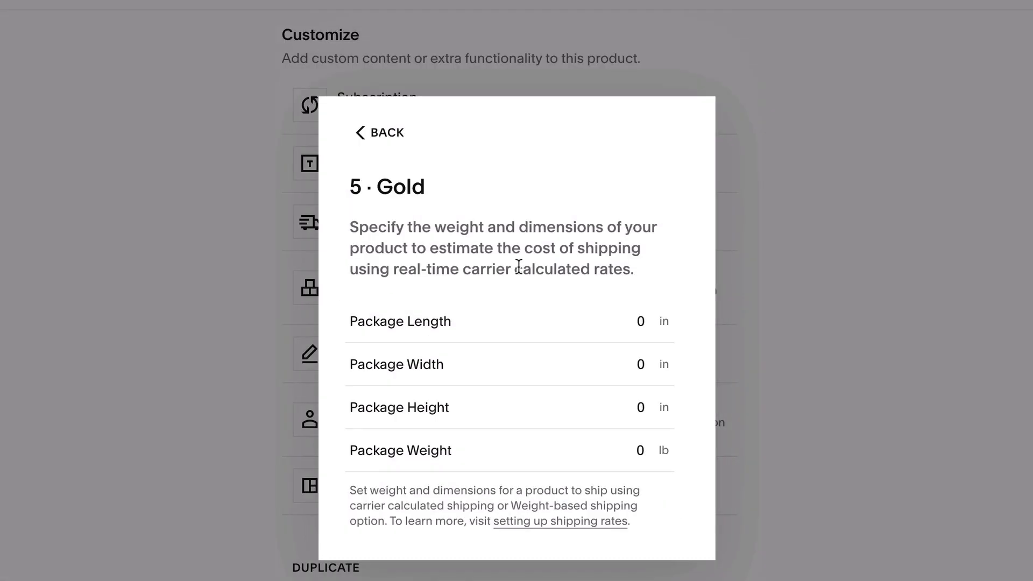
double_click(658, 318)
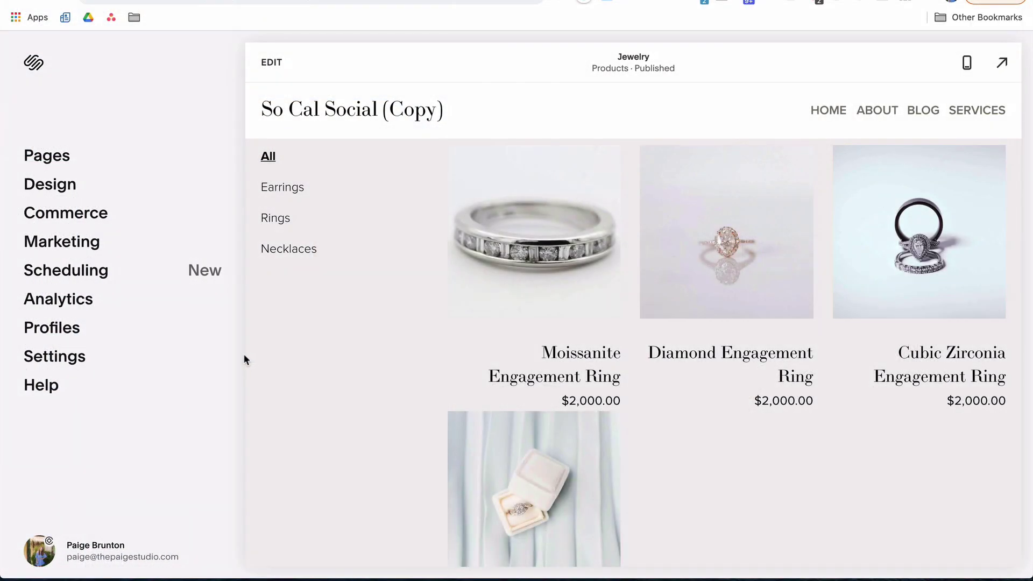
Dismiss the Commerce start-selling guide and go to the store's Payments settings.
left_click(99, 216)
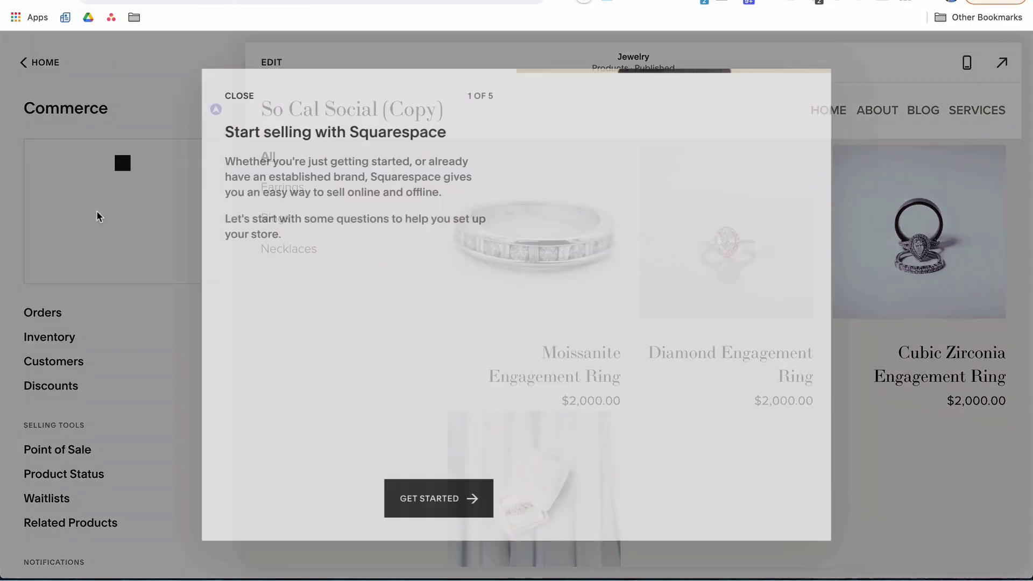
left_click(225, 93)
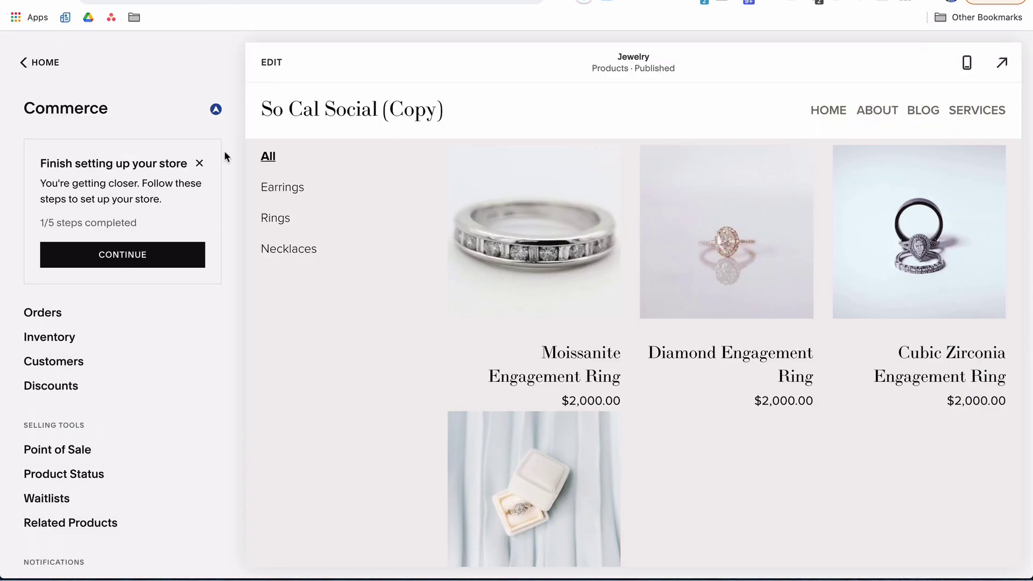
scroll(172, 358, "down", 3)
scroll(172, 358, "down", 2)
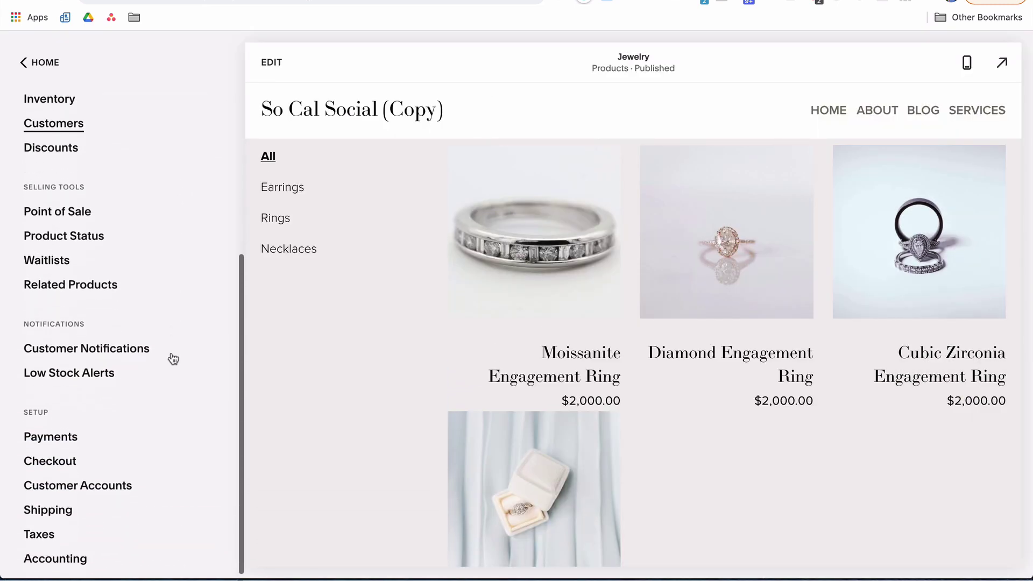
left_click(67, 437)
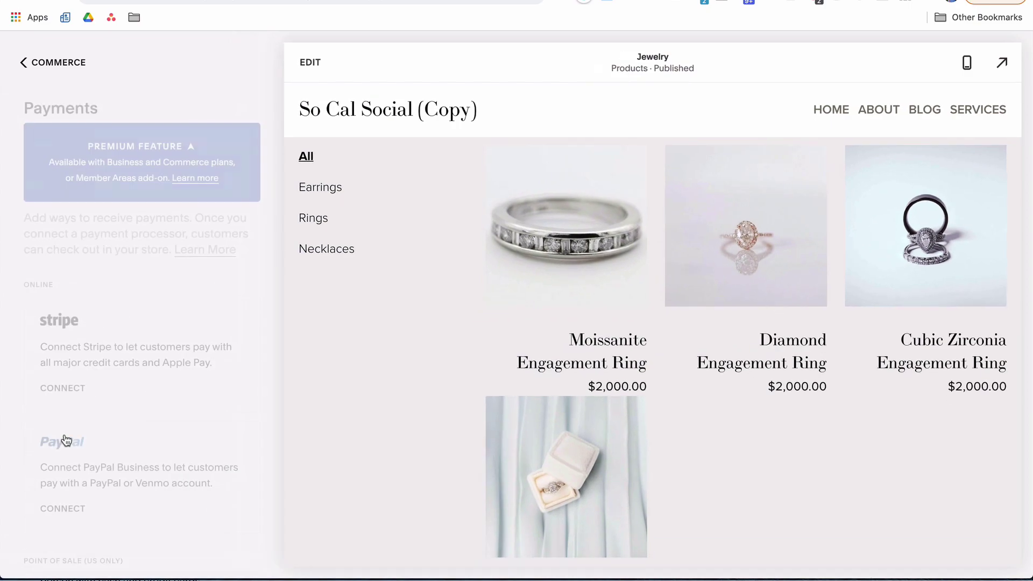
Connect the store's Stripe account after reviewing the Stripe activation form.
left_click(114, 352)
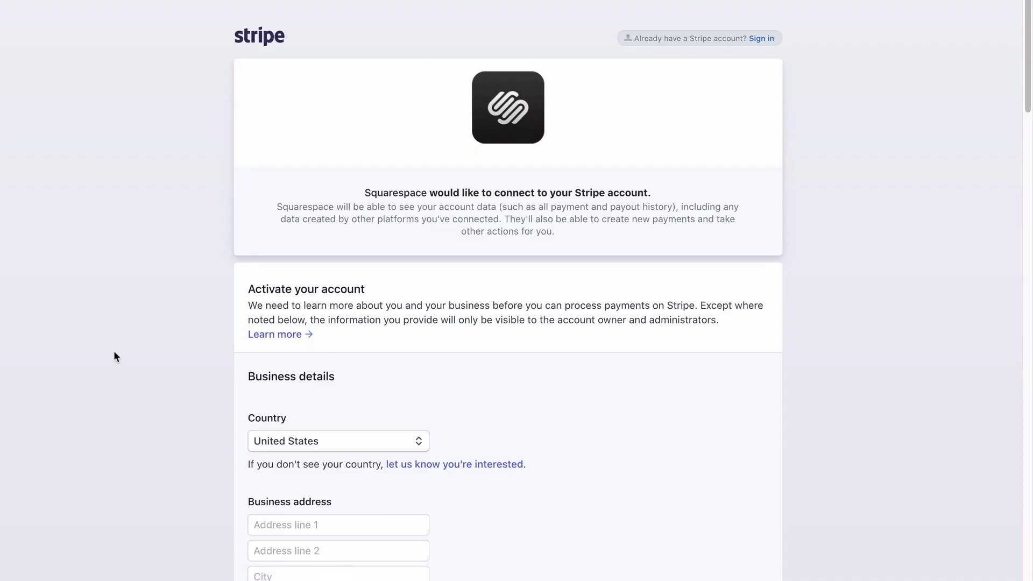
scroll(114, 352, "down", 4)
scroll(114, 350, "down", 5)
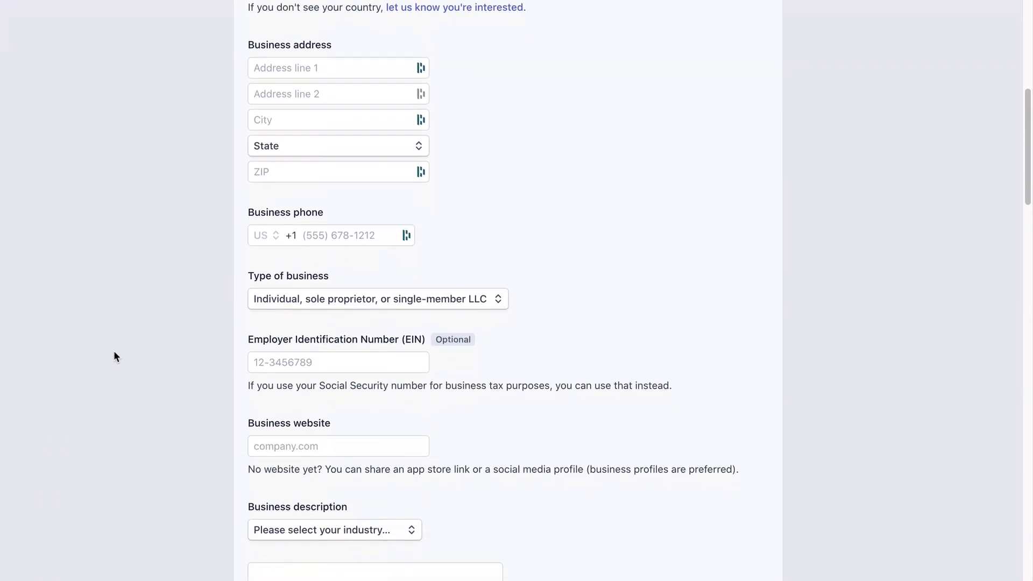
scroll(142, 336, "up", 10)
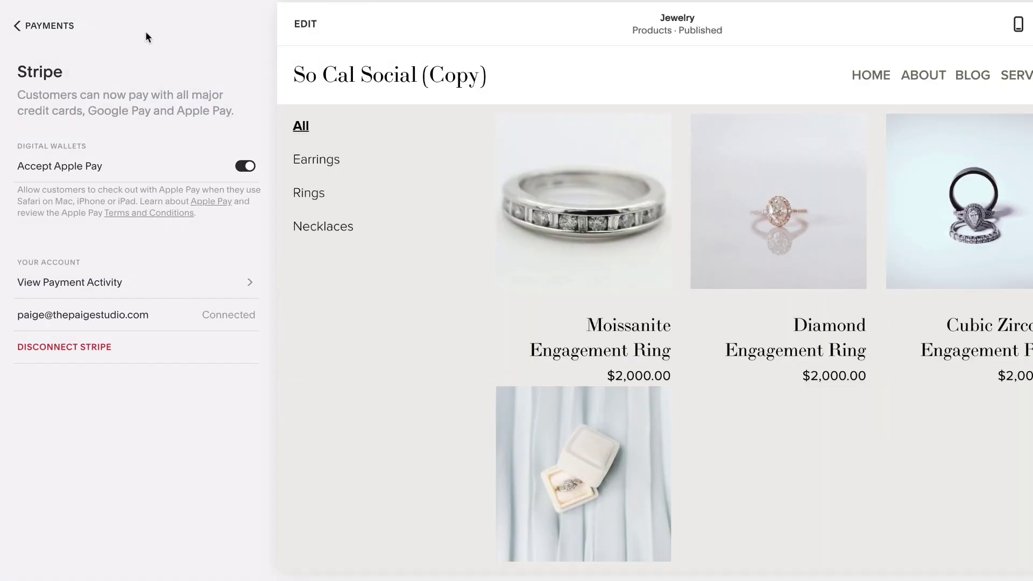
Turn off Accept Apple Pay and check the Stripe payment activity.
left_click(239, 167)
left_click(147, 282)
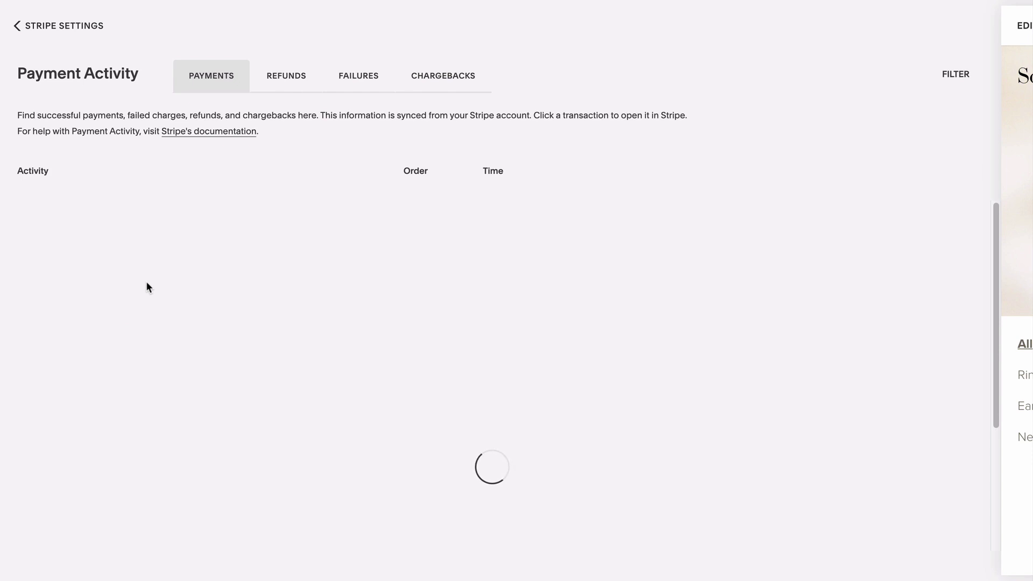
key("Escape")
Keep the store currency at US Dollar (USD) and return to Payments.
scroll(250, 78, "down", 5)
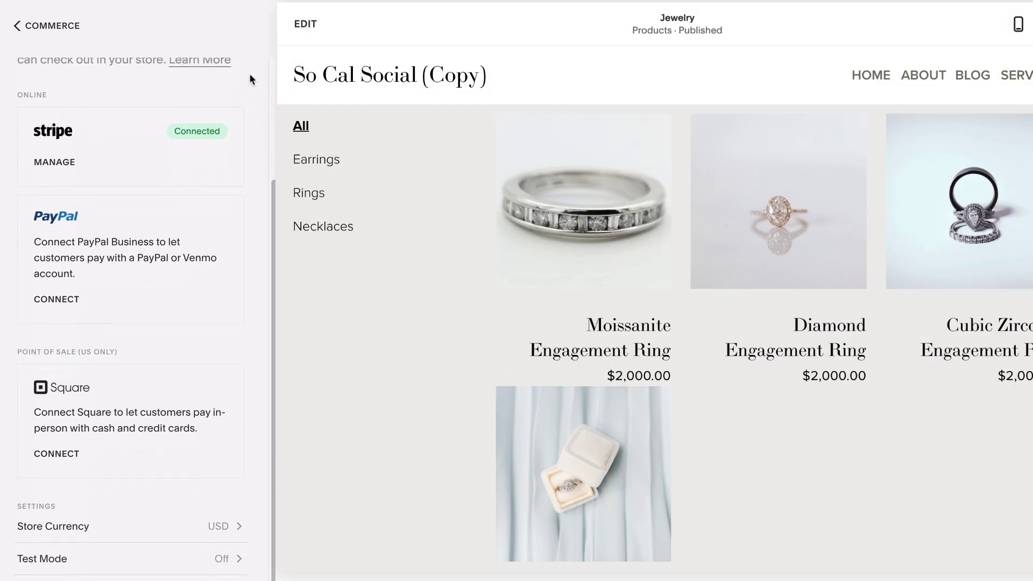
left_click(74, 527)
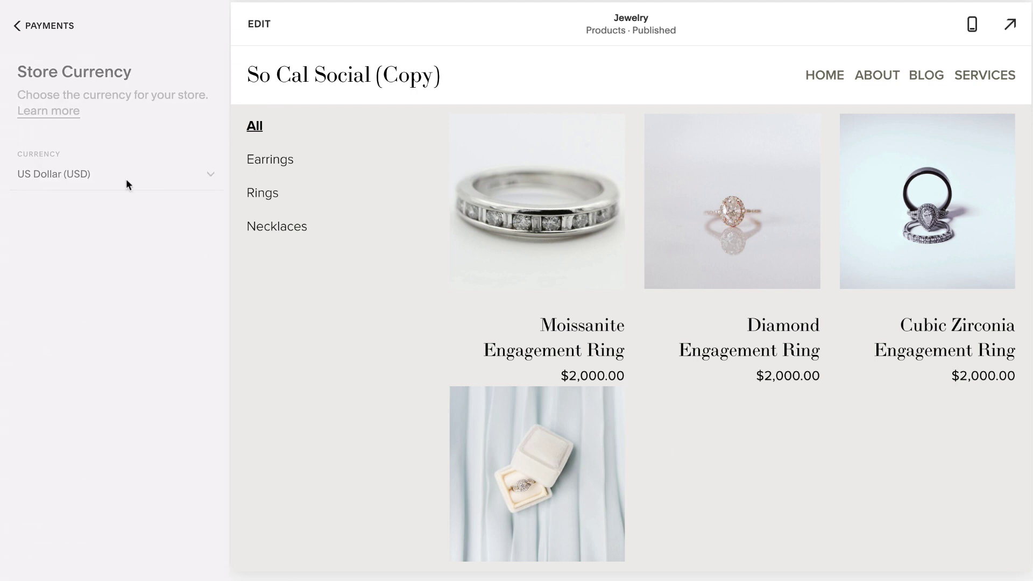
left_click(153, 178)
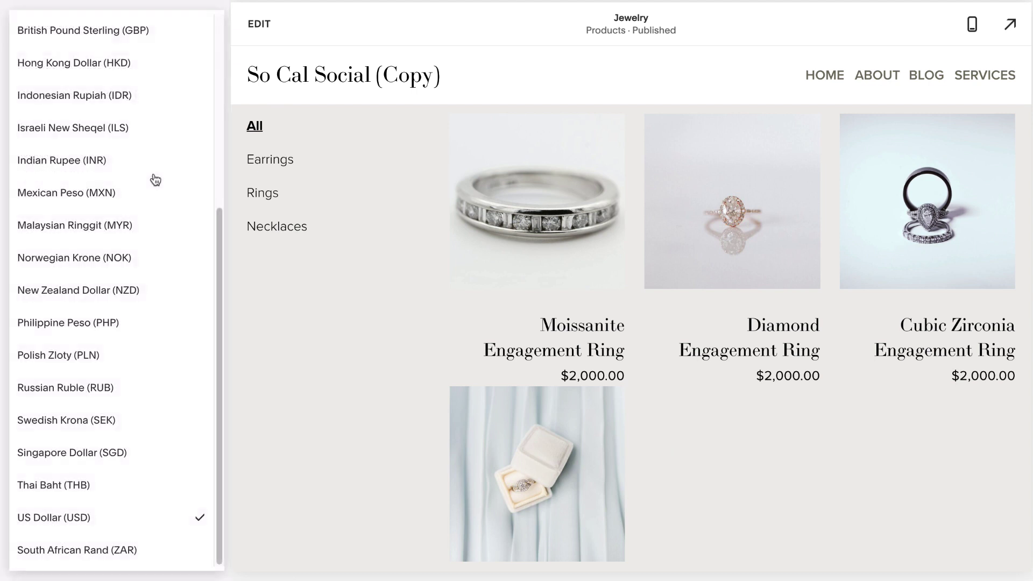
left_click(82, 517)
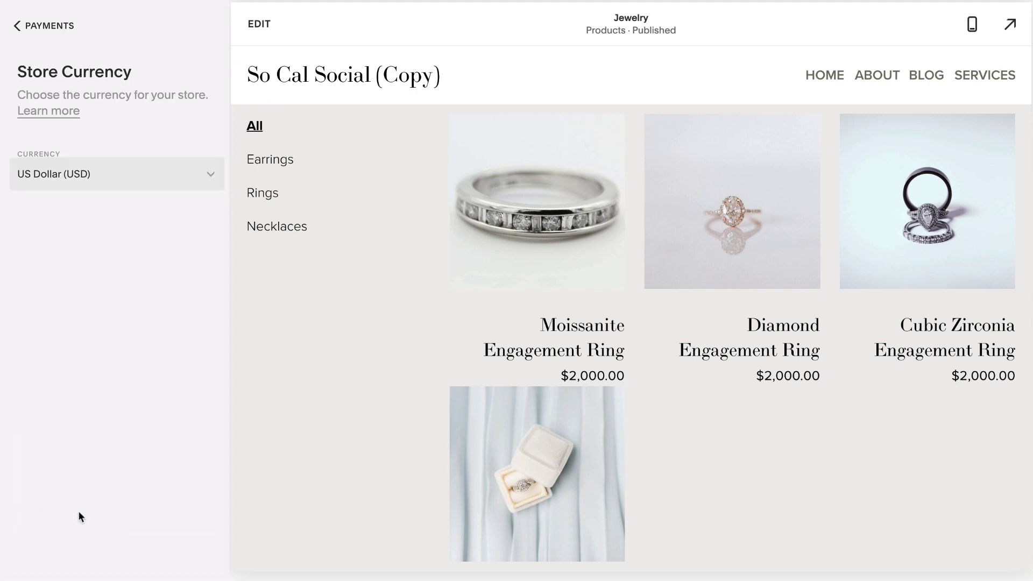
left_click(51, 25)
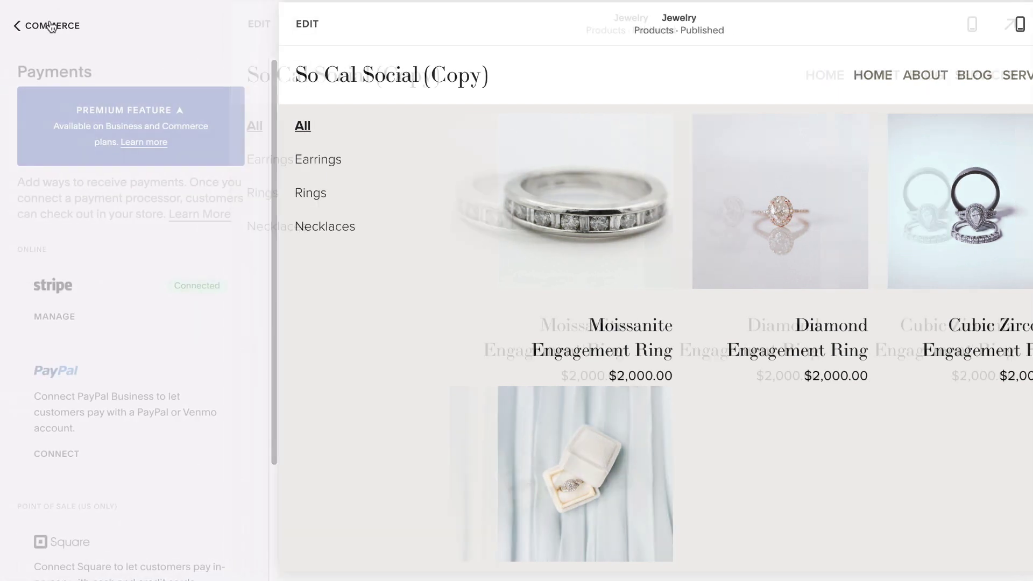
Review the Next Day $5.00 flat-rate and 2 Day shipping options and their shipping zones.
left_click(51, 25)
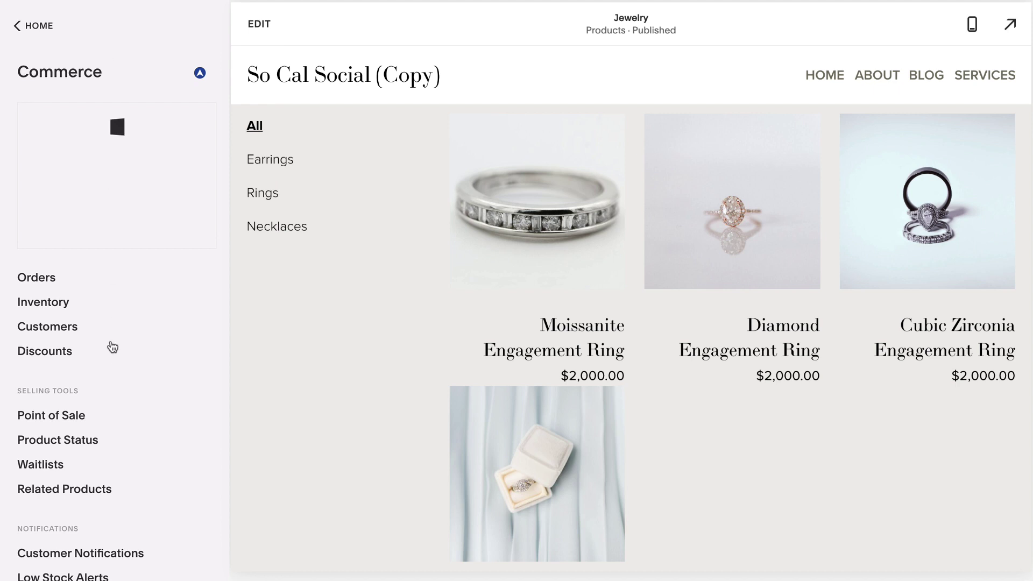
scroll(111, 350, "down", 4)
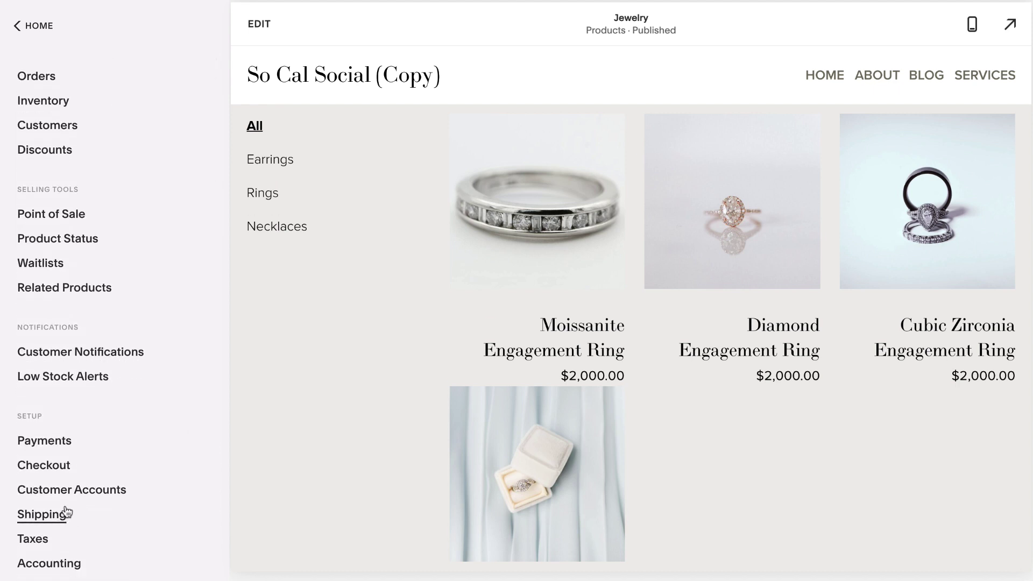
left_click(51, 515)
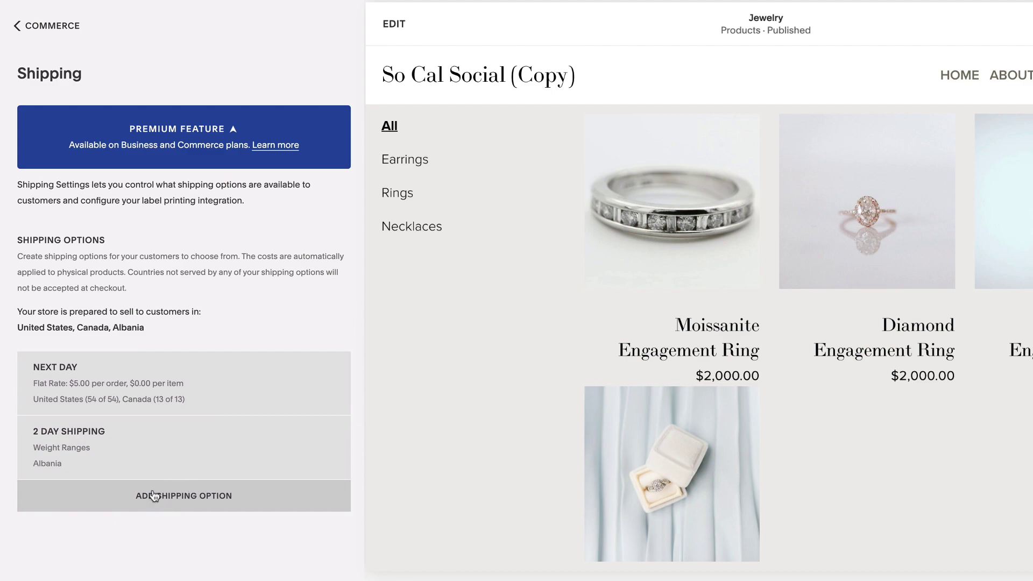
left_click(174, 494)
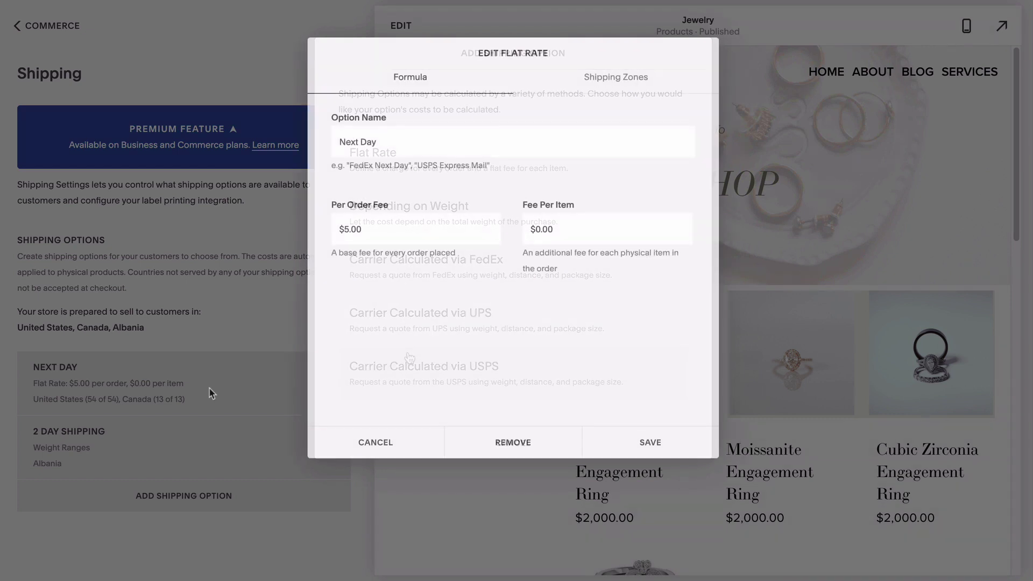
left_click(590, 88)
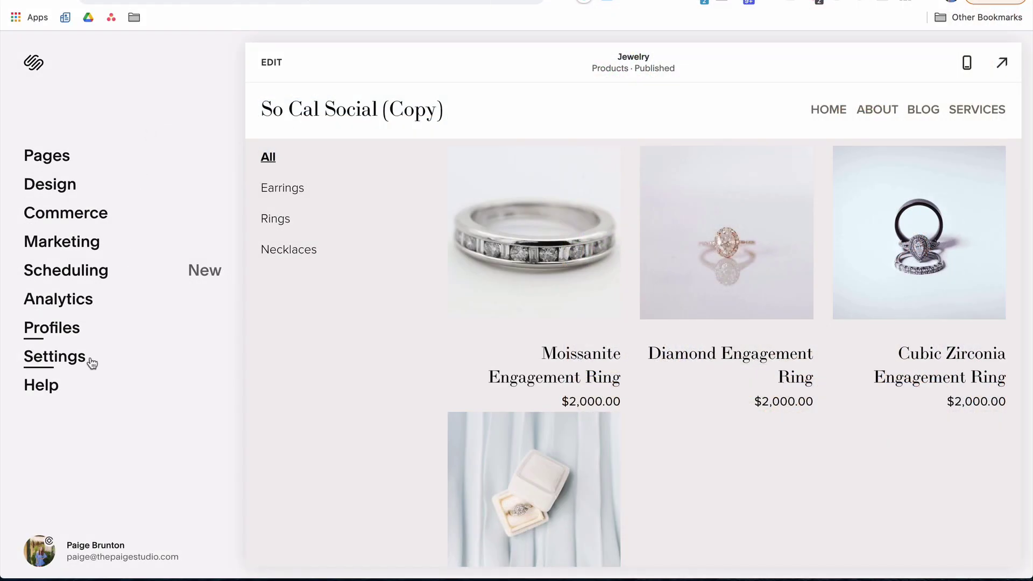
Open the upgrade plan comparison from Settings > Billing & Account > Billing.
left_click(69, 361)
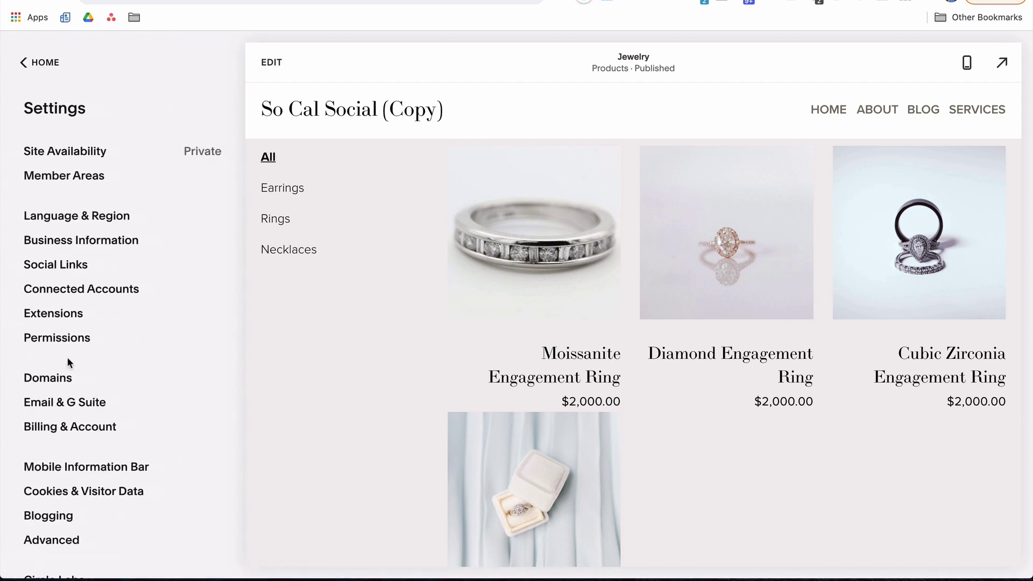
left_click(70, 428)
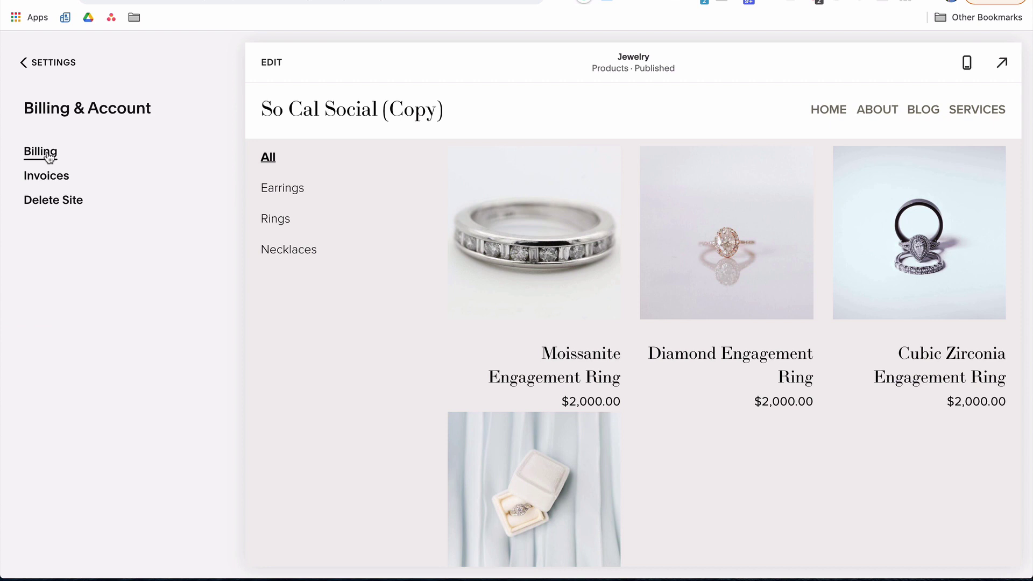
left_click(47, 151)
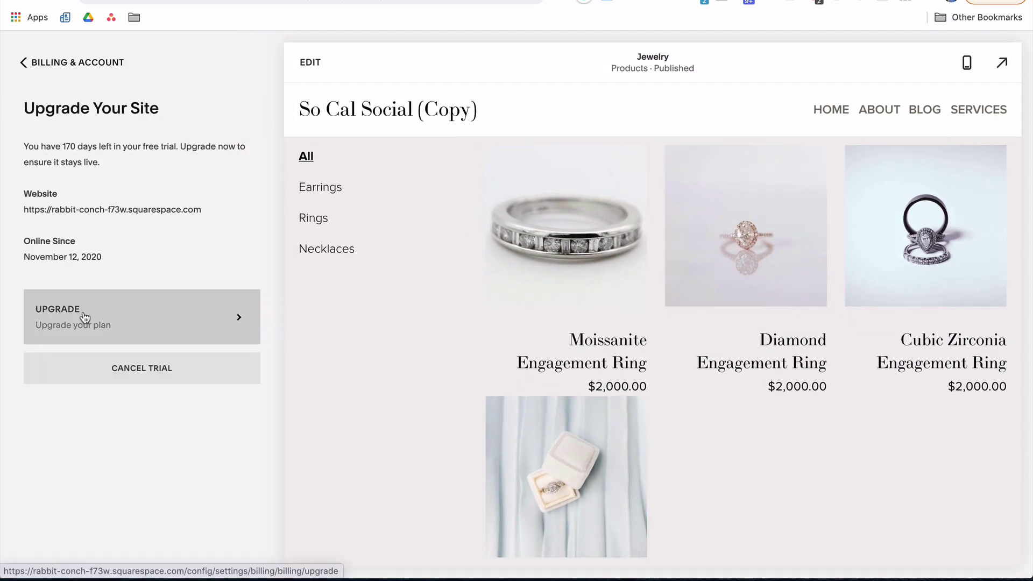
left_click(83, 316)
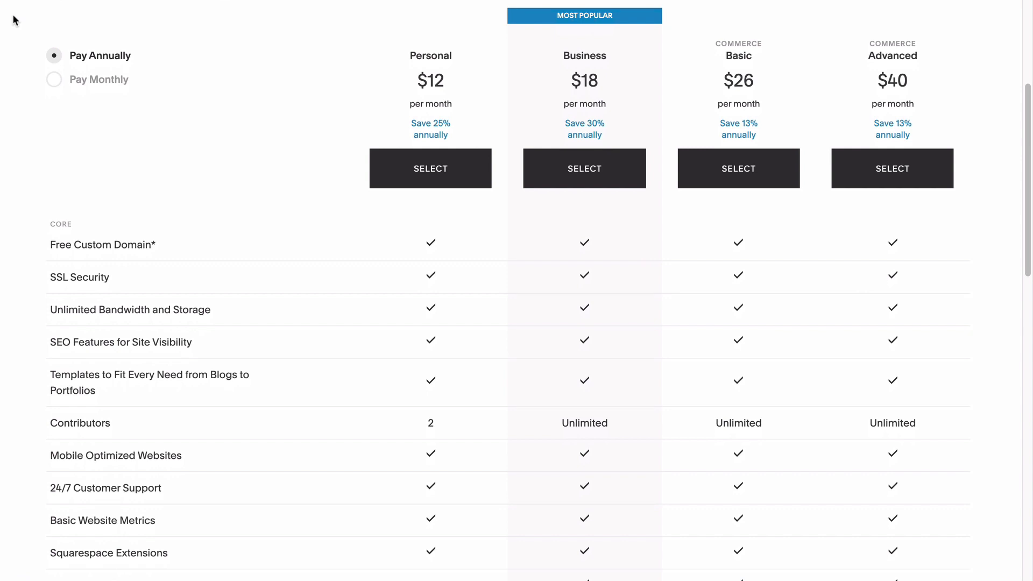
Scroll through the pricing table's plan features and transaction fees.
scroll(609, 98, "down", 6)
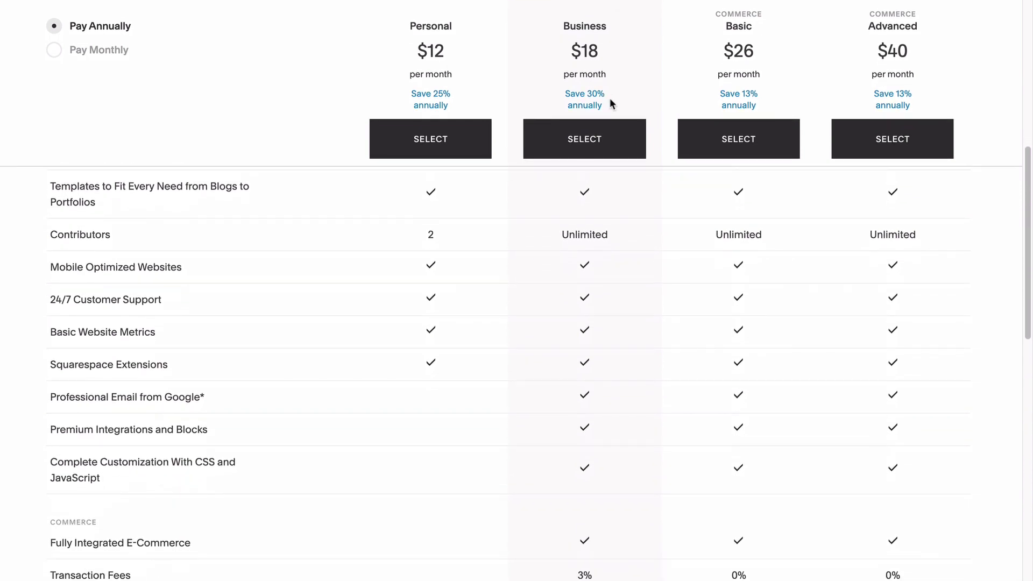
scroll(609, 98, "down", 2)
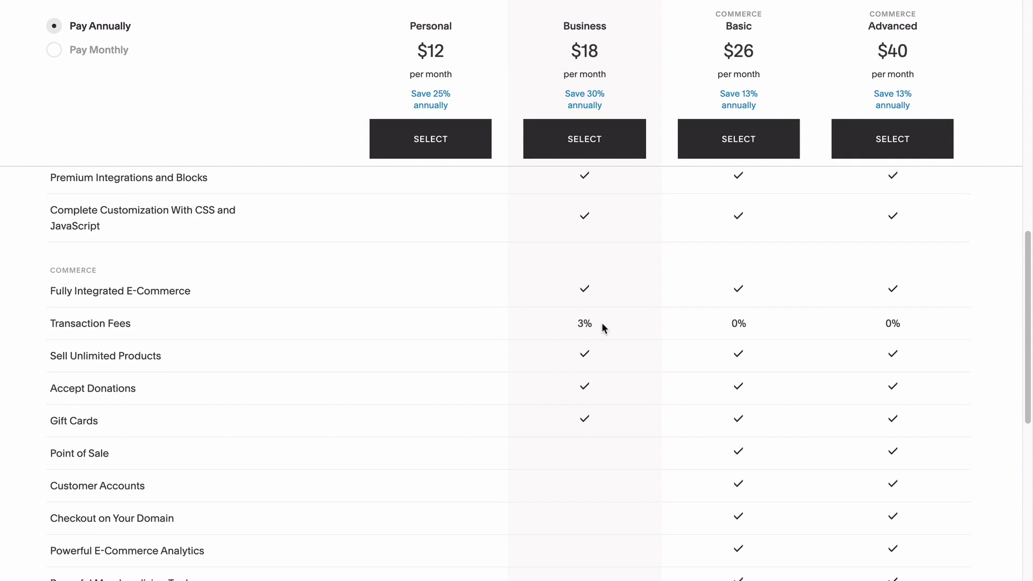
scroll(603, 327, "down", 5)
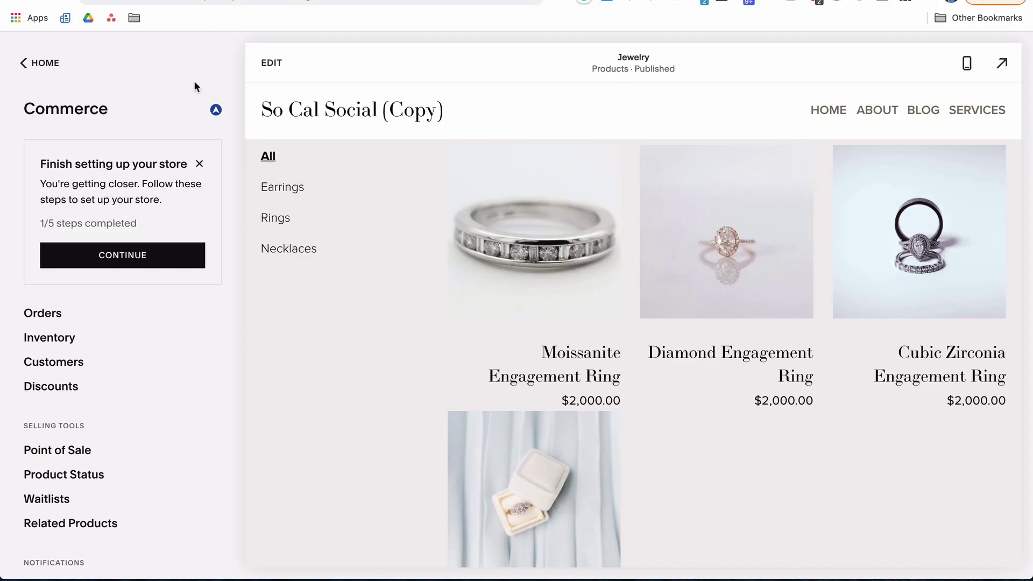
Check the premium notice beside the Commerce heading.
left_click(216, 110)
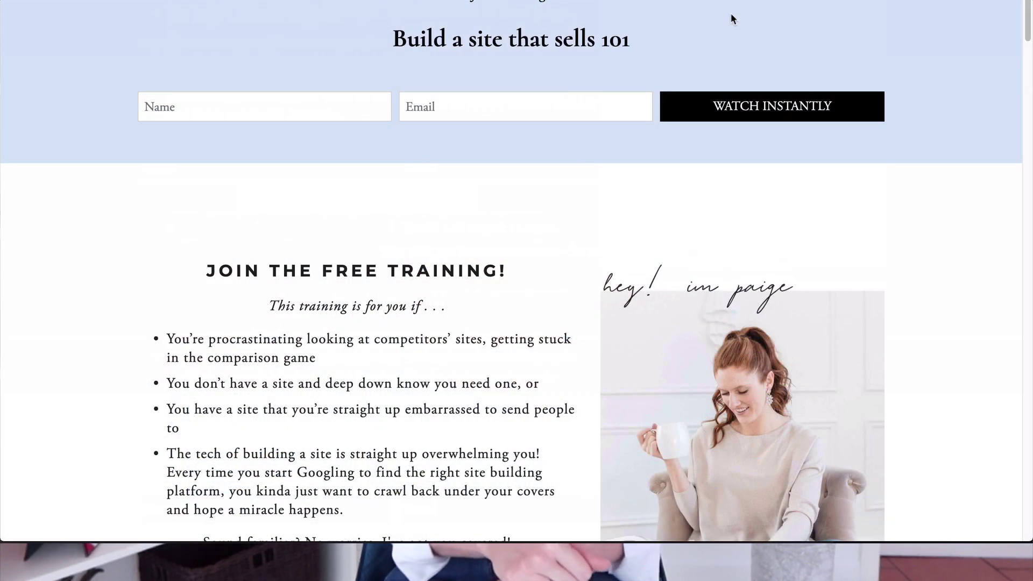
Fill in a first name and e-mail address on the Build a site that sells 101 form.
scroll(730, 15, "down", 3)
scroll(731, 19, "down", 4)
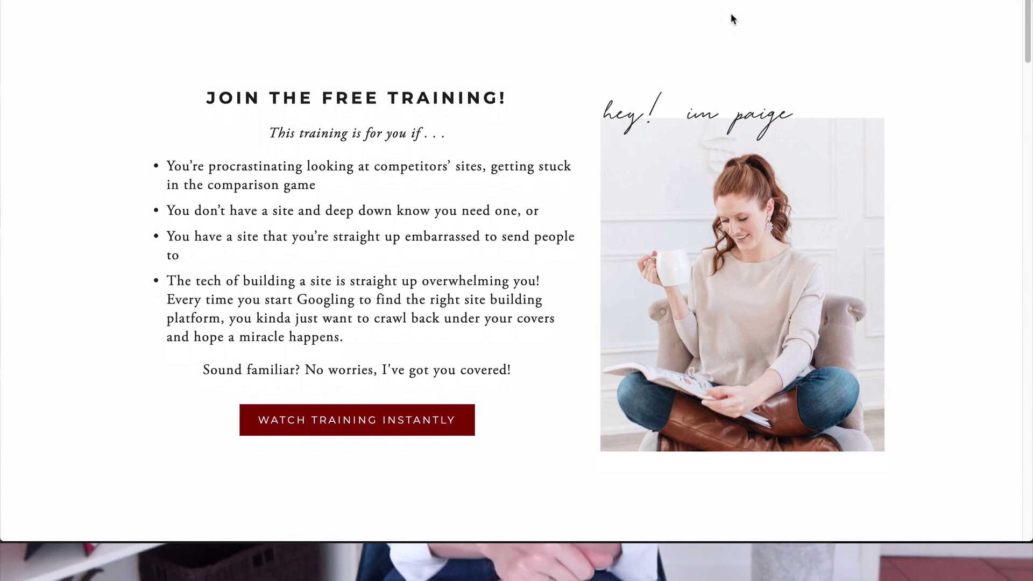
scroll(732, 20, "down", 4)
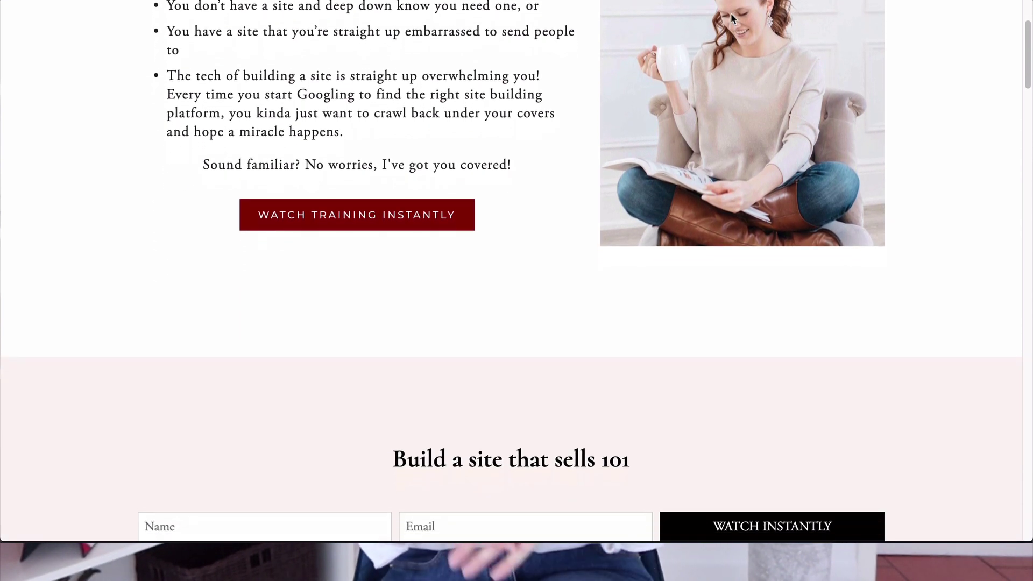
scroll(730, 16, "down", 1)
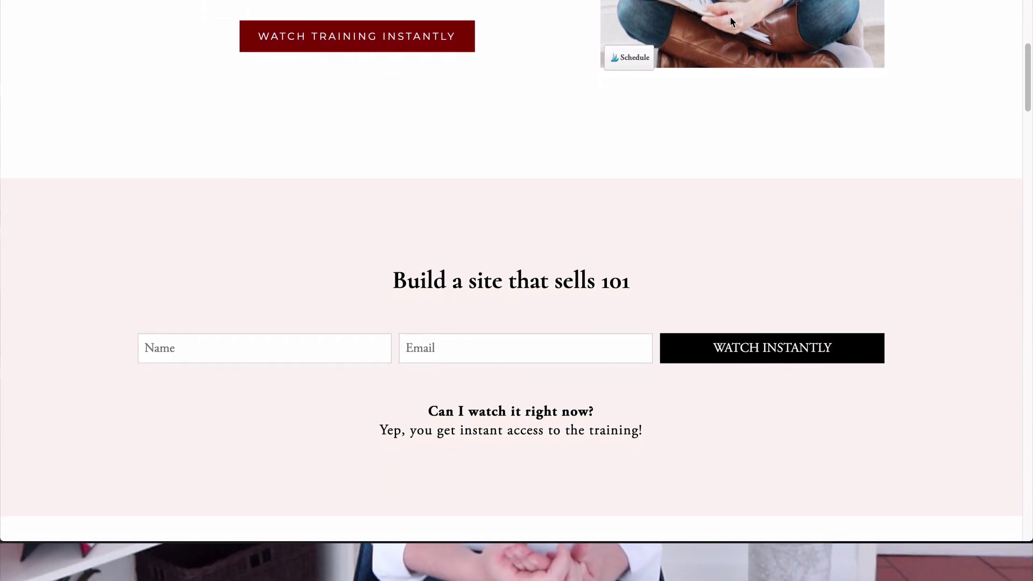
left_click(324, 335)
type("Stacy")
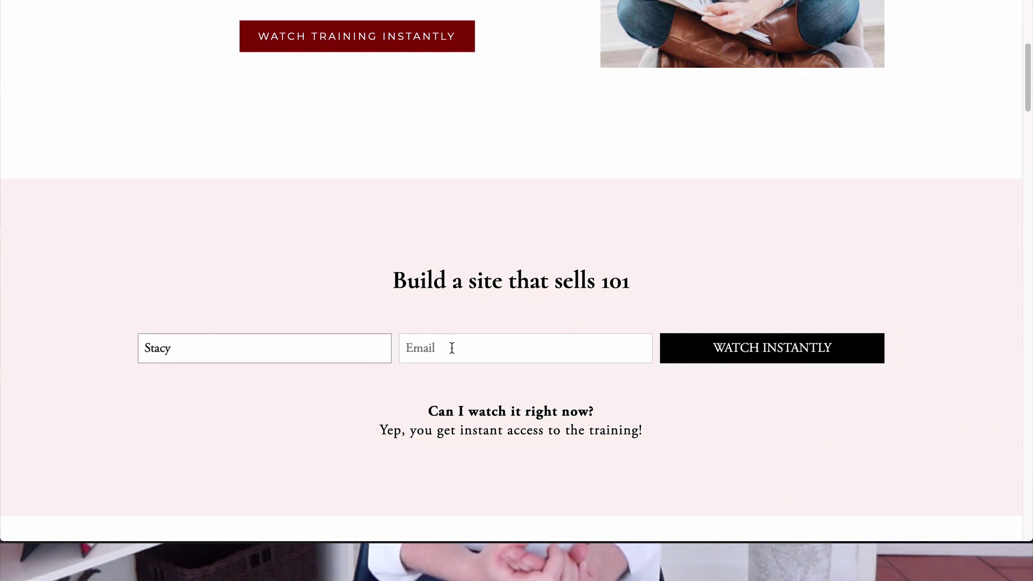
left_click(451, 348)
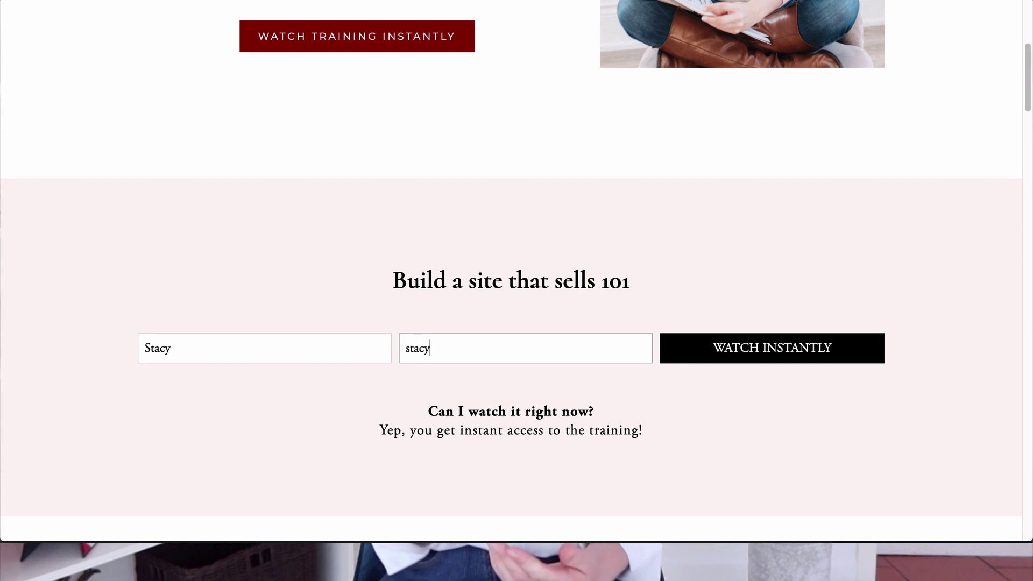
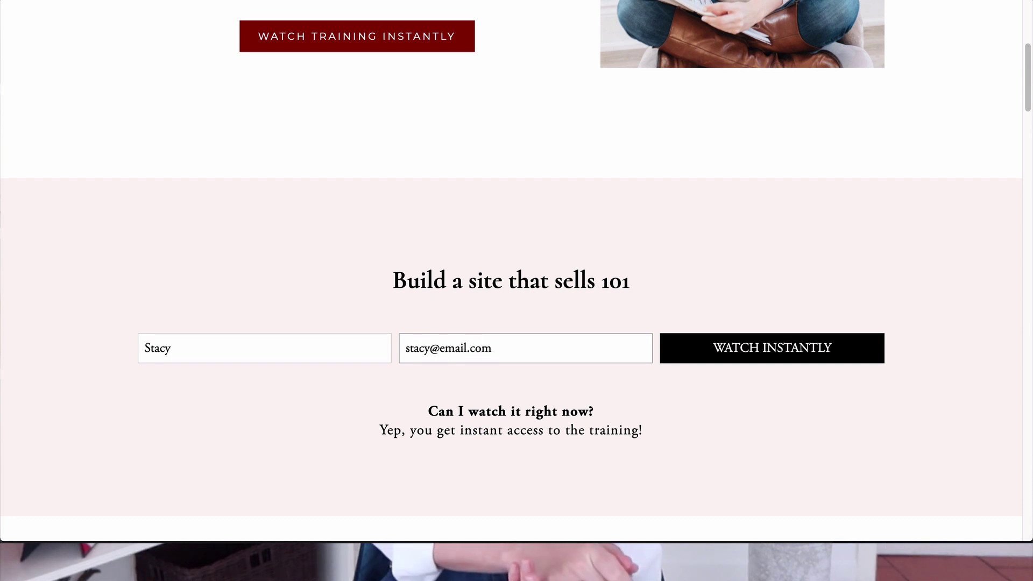